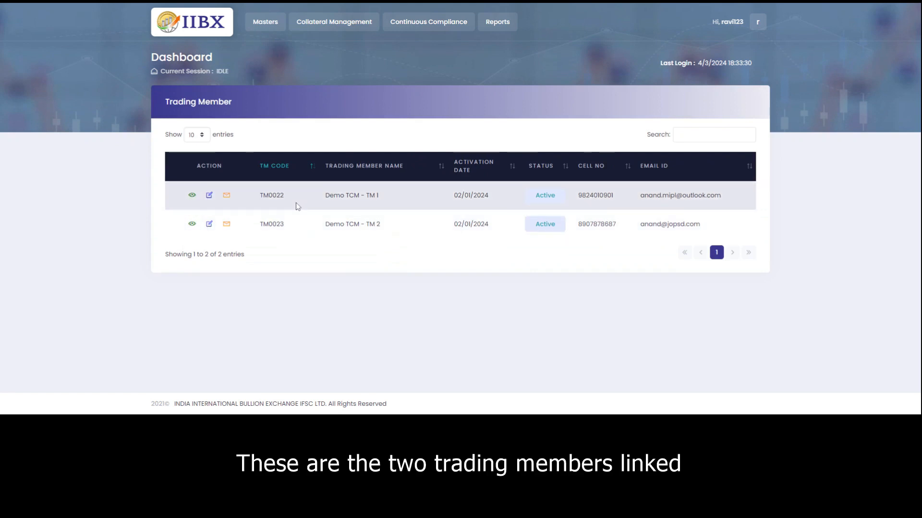
{"action": "left_click", "coordinate": [193, 197]}
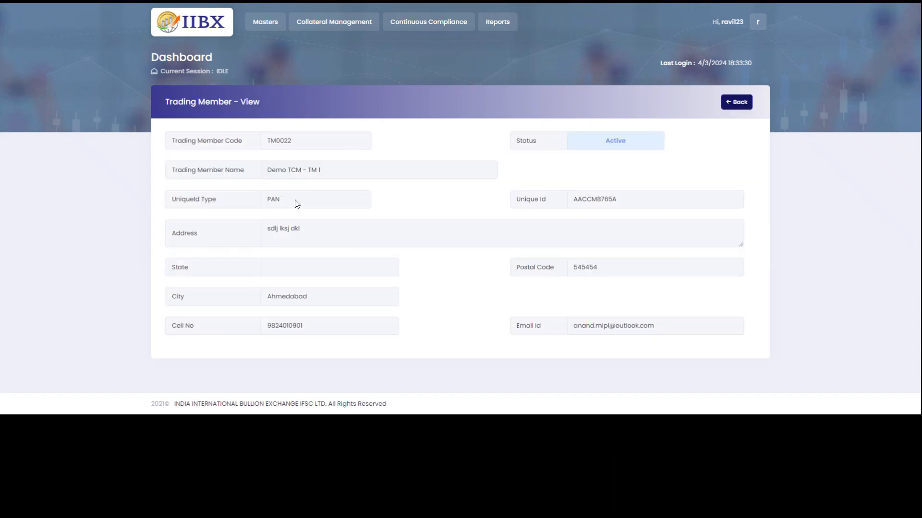
{"action": "left_click", "coordinate": [736, 102]}
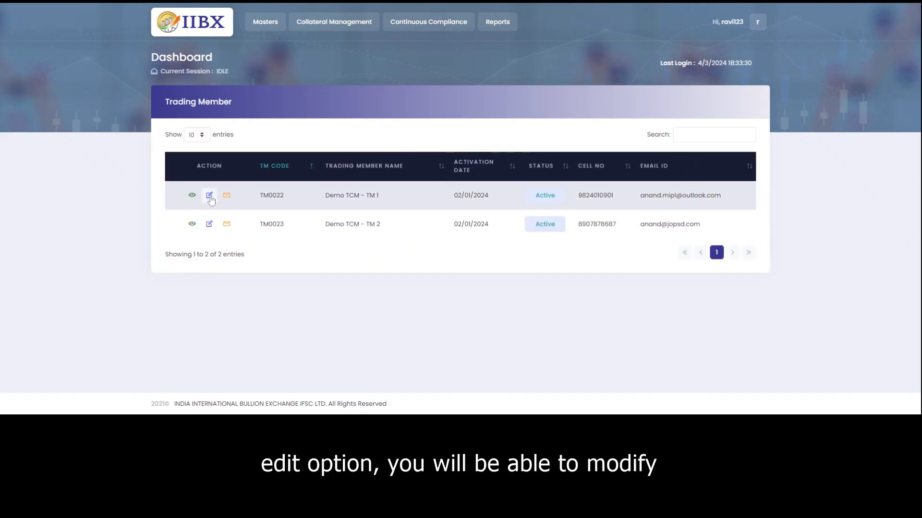
{"action": "left_click", "coordinate": [209, 196]}
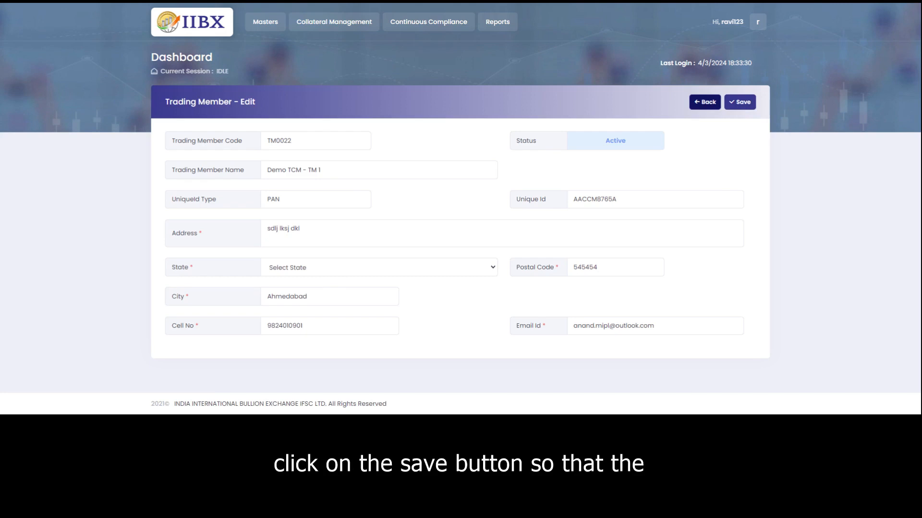
{"action": "left_click", "coordinate": [706, 102]}
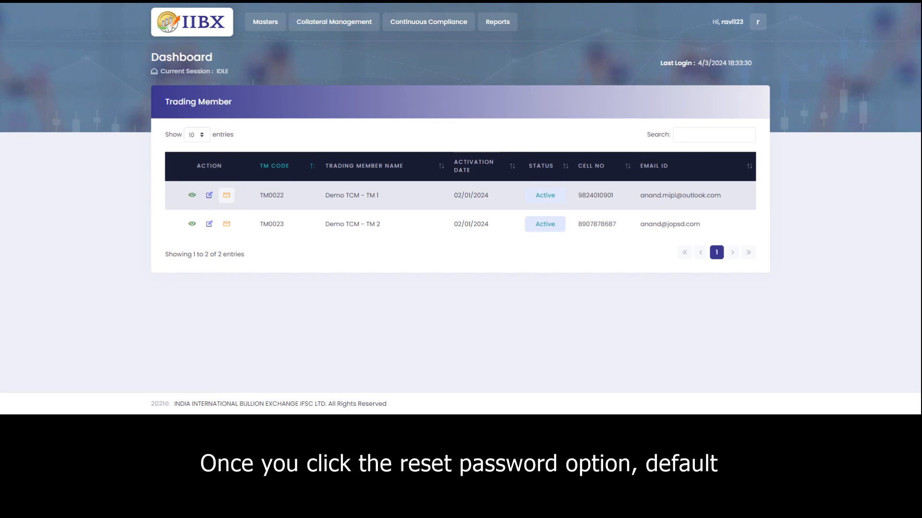
{"action": "left_click", "coordinate": [227, 197]}
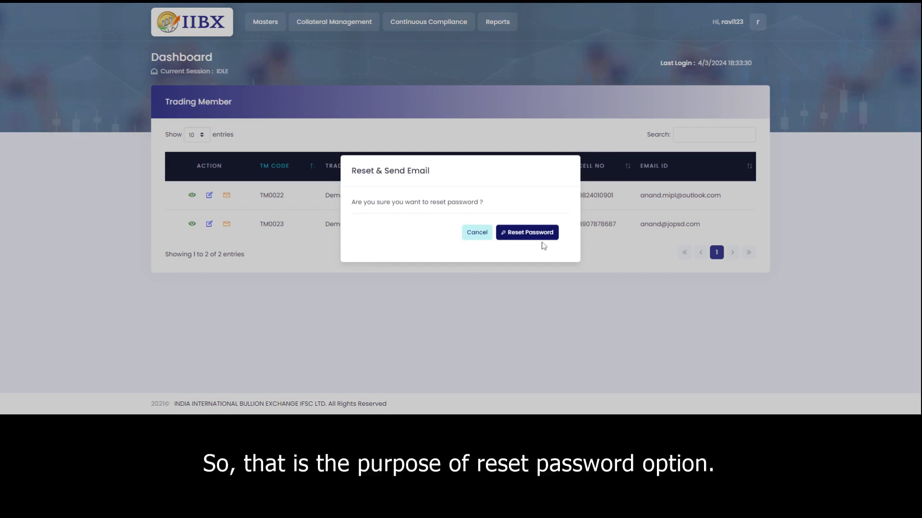
{"action": "left_click", "coordinate": [480, 237]}
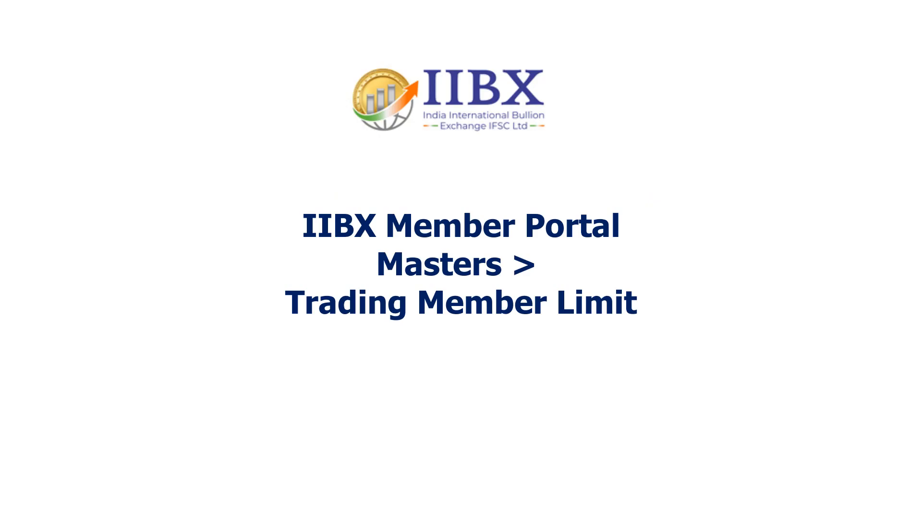
Go to Masters > TM Trading Limit to view the TM0022 and TM0023 limits totalling 900,000,000.
{"action": "left_click", "coordinate": [267, 27]}
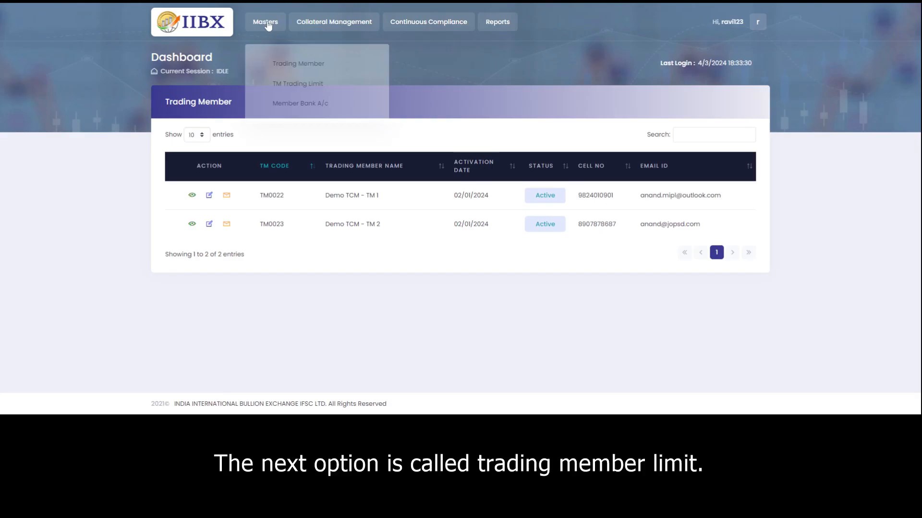
{"action": "left_click", "coordinate": [288, 82]}
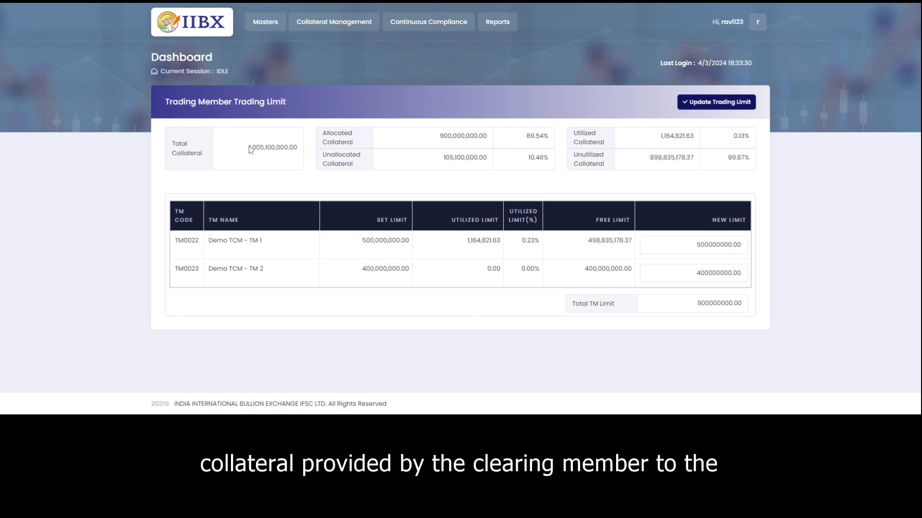
{"action": "left_click_drag", "start_coordinate": [249, 148], "coordinate": [301, 155]}
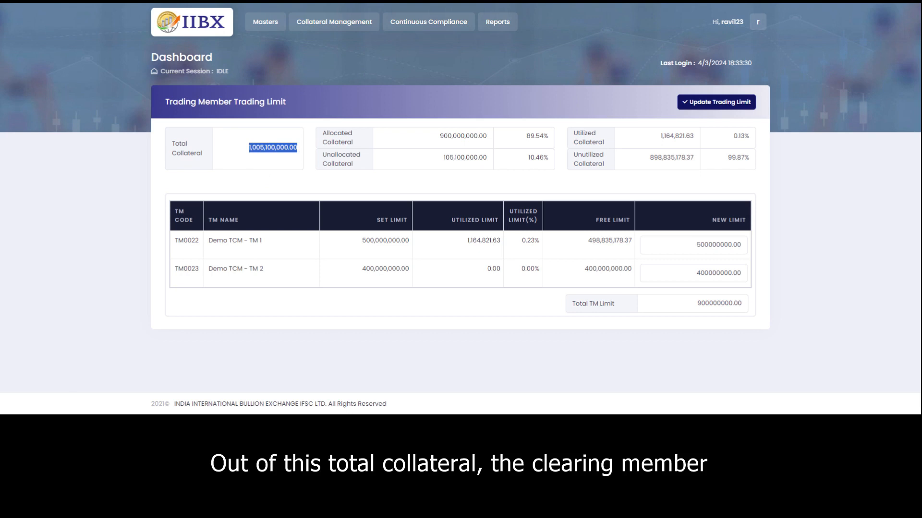
{"action": "left_click", "coordinate": [436, 140]}
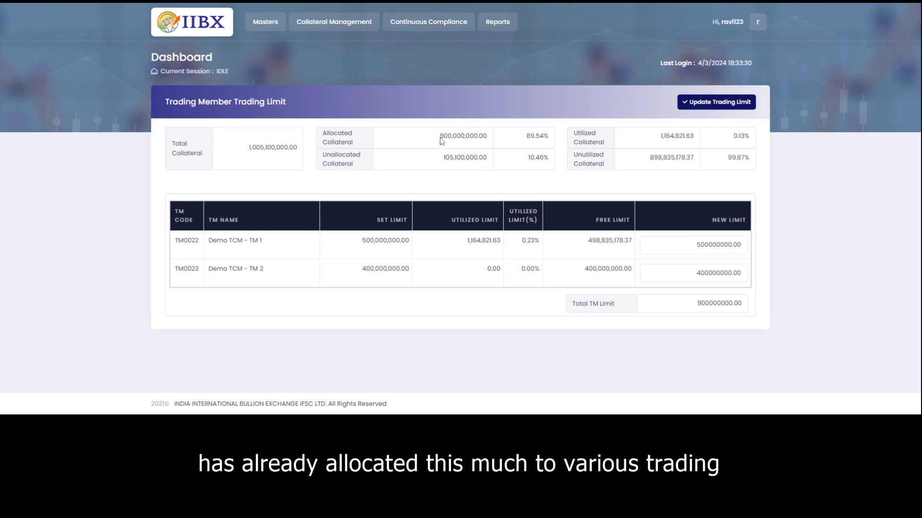
{"action": "left_click_drag", "start_coordinate": [440, 140], "coordinate": [491, 141]}
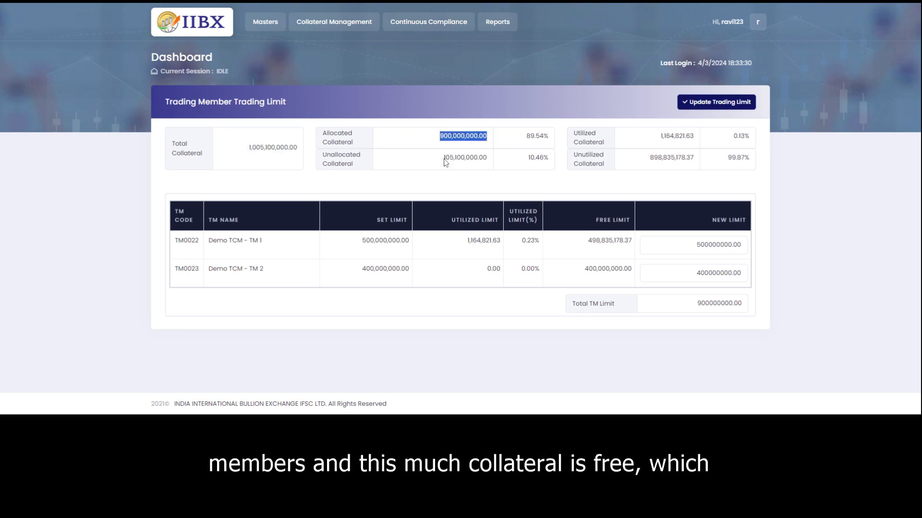
{"action": "left_click_drag", "start_coordinate": [444, 159], "coordinate": [490, 162]}
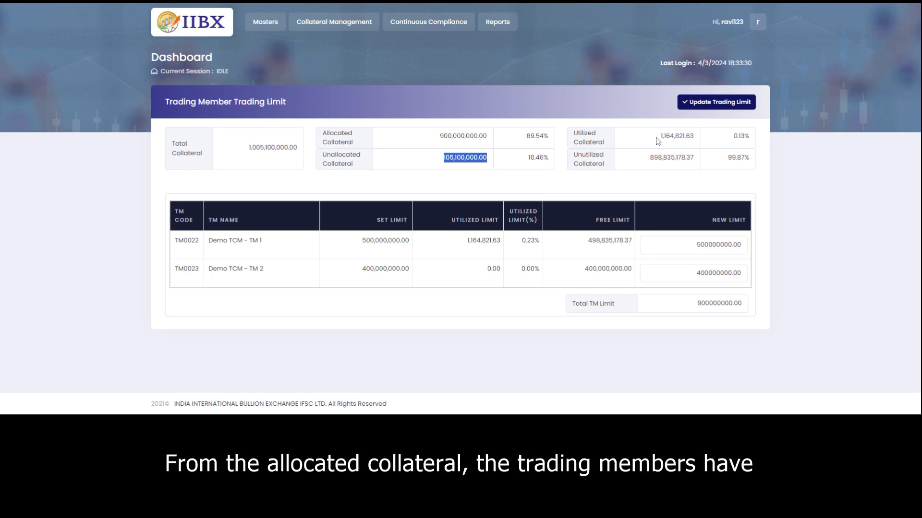
{"action": "left_click_drag", "start_coordinate": [658, 140], "coordinate": [702, 140]}
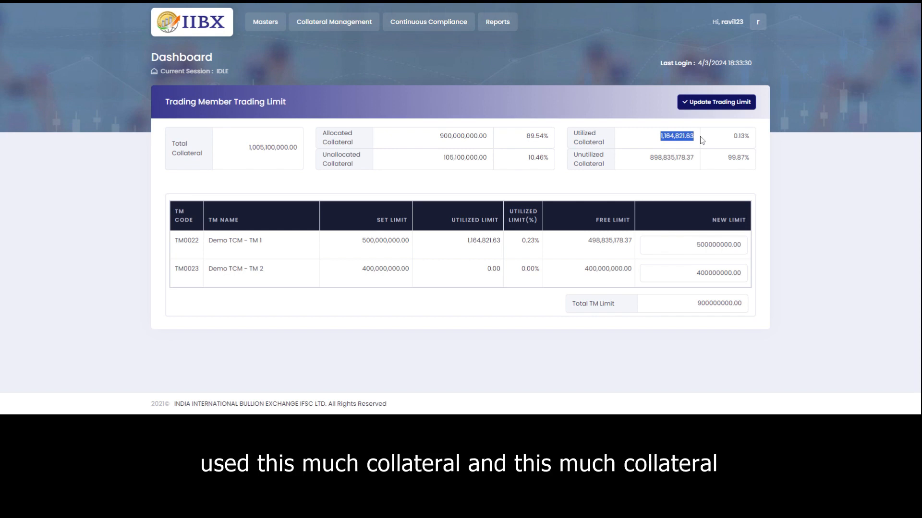
{"action": "left_click_drag", "start_coordinate": [649, 158], "coordinate": [699, 159]}
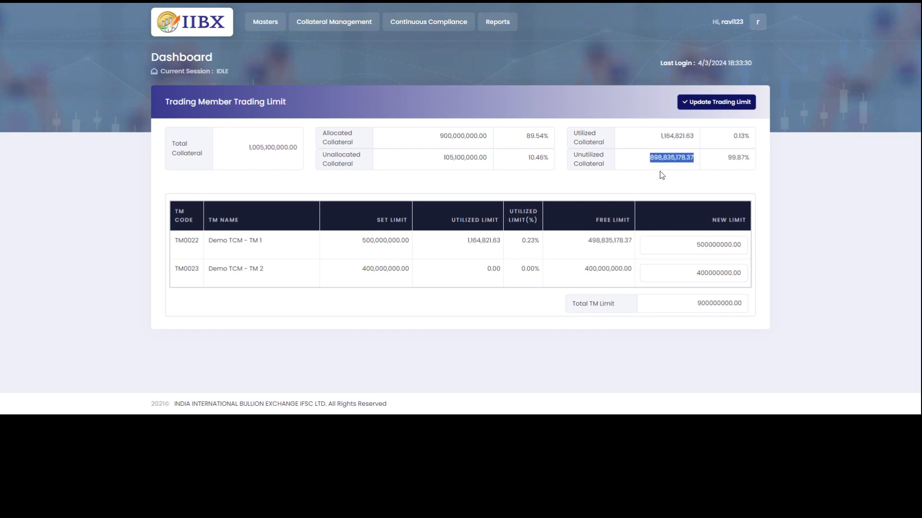
{"action": "left_click_drag", "start_coordinate": [360, 240], "coordinate": [409, 240]}
{"action": "left_click_drag", "start_coordinate": [362, 268], "coordinate": [416, 273]}
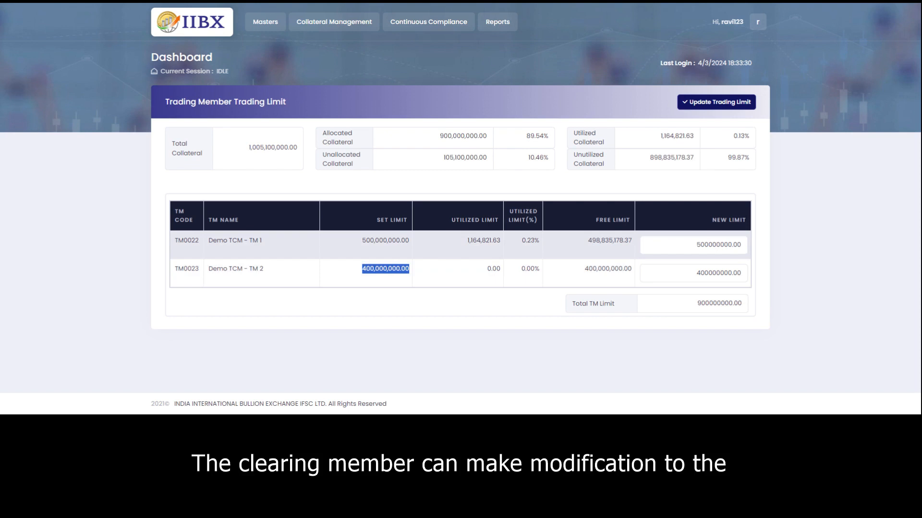
{"action": "left_click_drag", "start_coordinate": [695, 245], "coordinate": [743, 246]}
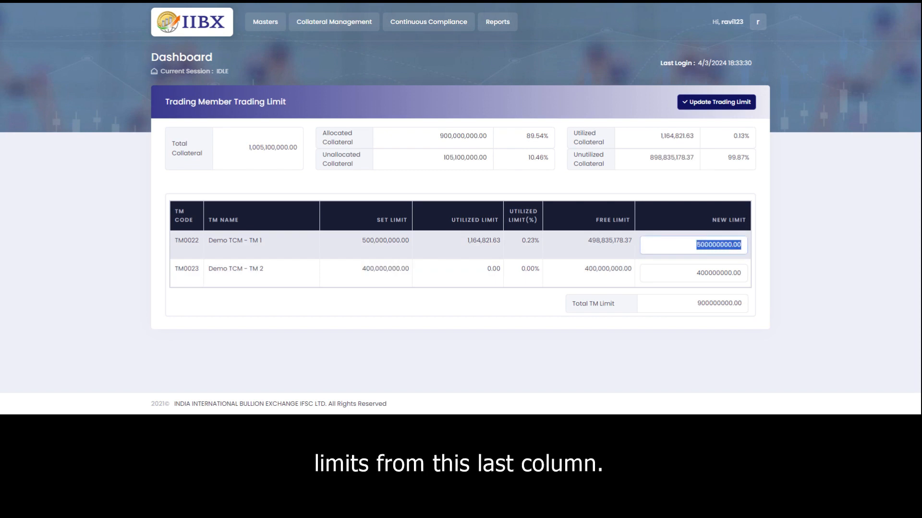
{"action": "left_click_drag", "start_coordinate": [695, 273], "coordinate": [743, 274]}
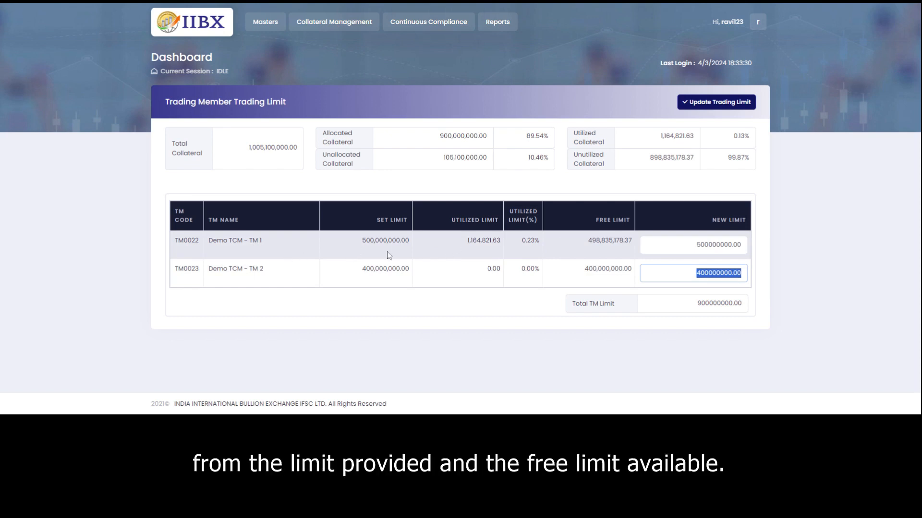
{"action": "left_click_drag", "start_coordinate": [585, 242], "coordinate": [641, 243]}
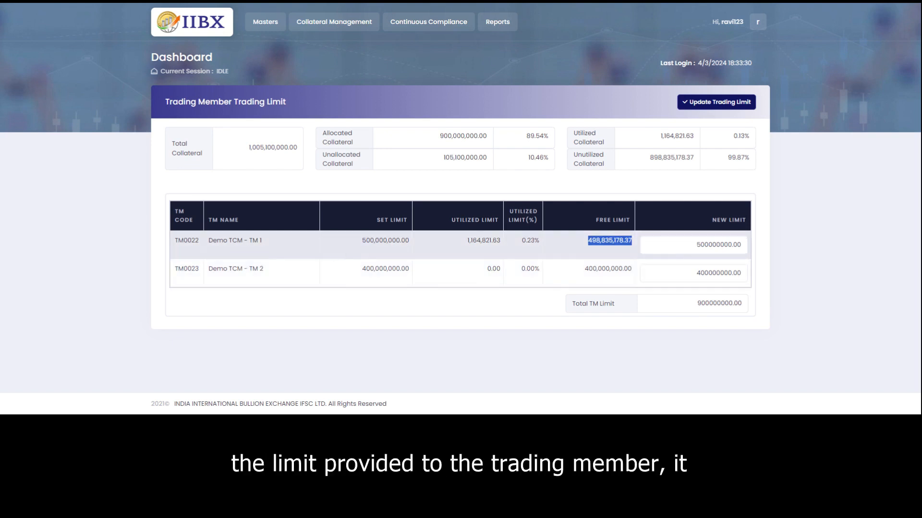
Change TM0022's new limit from 500000000.00 to 400000000.00 and update the trading limits.
{"action": "left_click", "coordinate": [697, 245]}
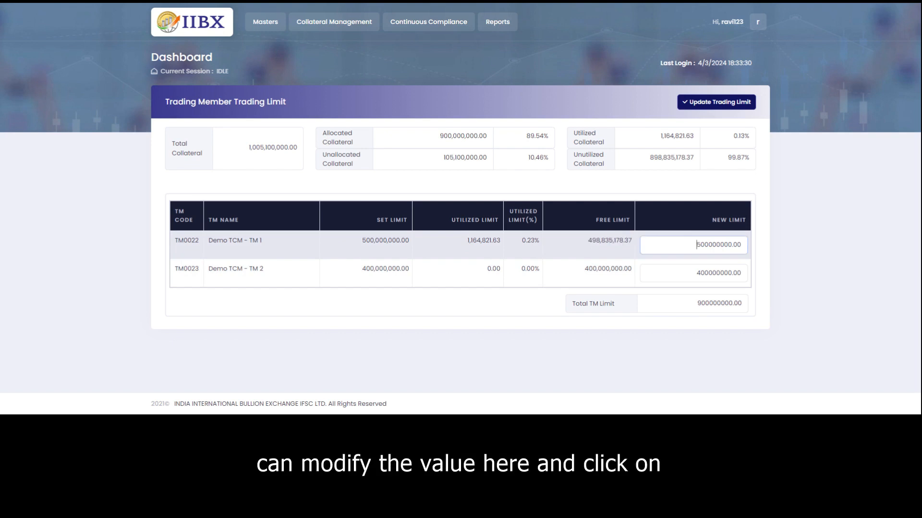
{"action": "key", "text": "shift+Right"}
{"action": "type", "text": "4"}
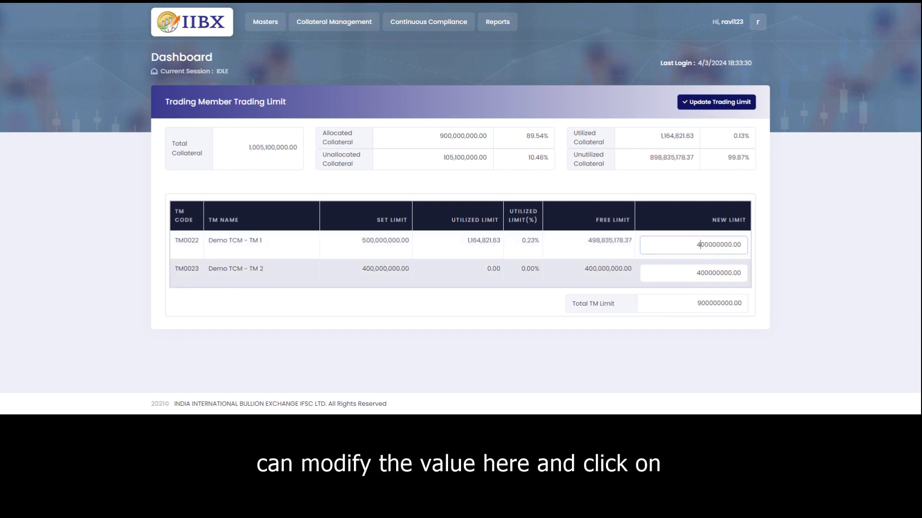
{"action": "left_click", "coordinate": [696, 273]}
{"action": "left_click", "coordinate": [720, 102]}
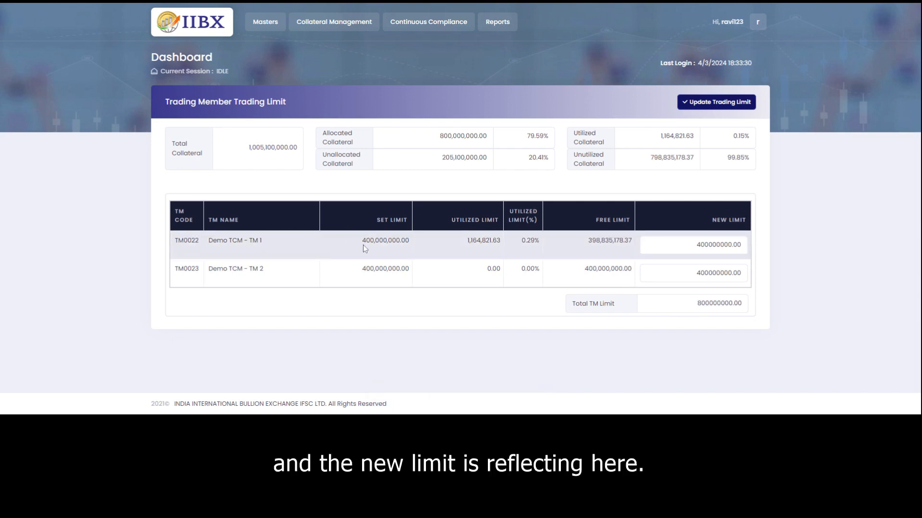
{"action": "left_click_drag", "start_coordinate": [363, 245], "coordinate": [415, 241]}
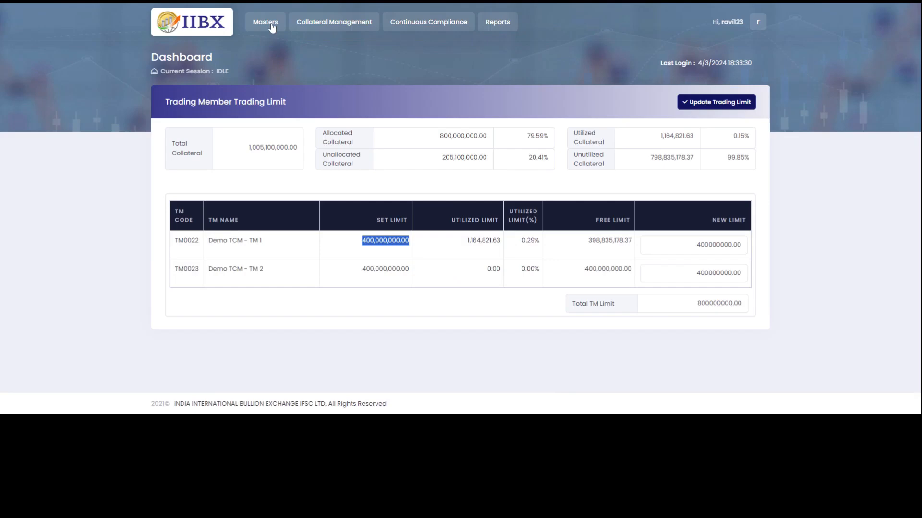
Open Masters > Member Bank A/c to review the three accounts and their approval statuses.
{"action": "left_click", "coordinate": [271, 25]}
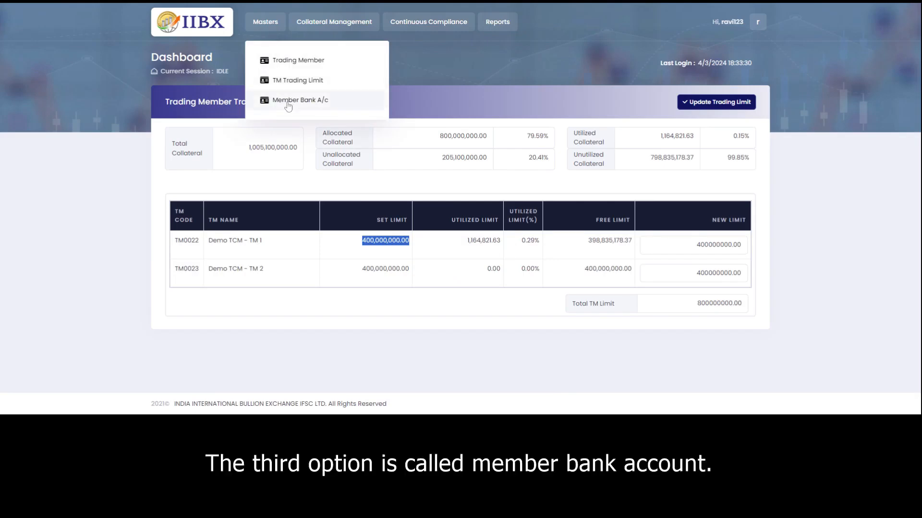
{"action": "left_click", "coordinate": [288, 101]}
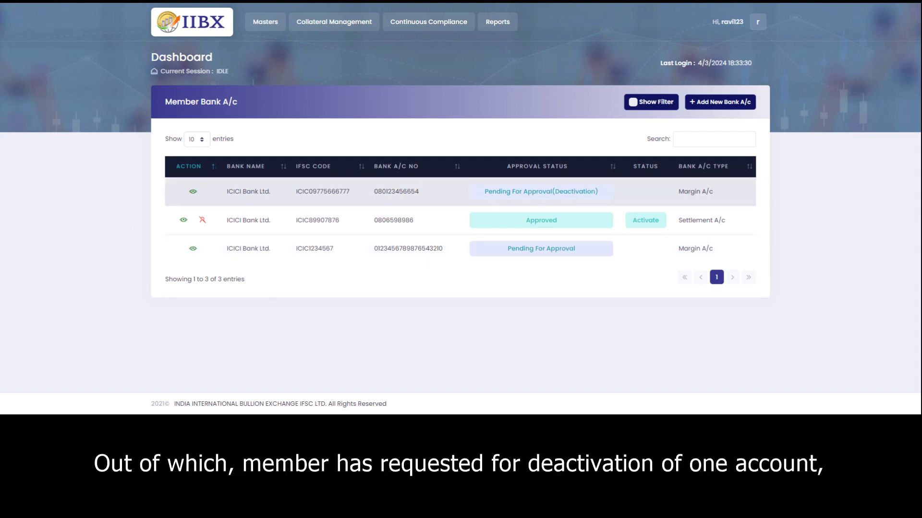
{"action": "left_click_drag", "start_coordinate": [595, 192], "coordinate": [482, 196]}
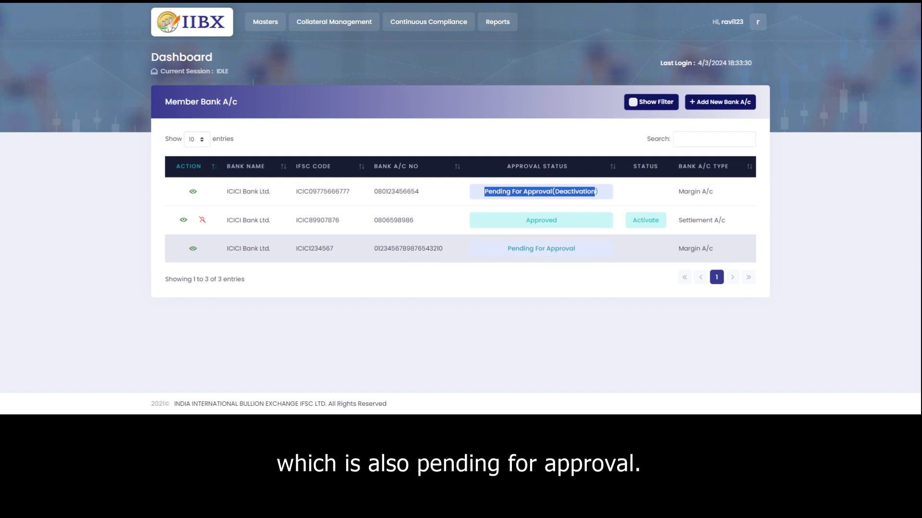
Start a new member bank account of type Settlement A/c with ICICI Bank Ltd as the bank.
{"action": "left_click", "coordinate": [720, 102]}
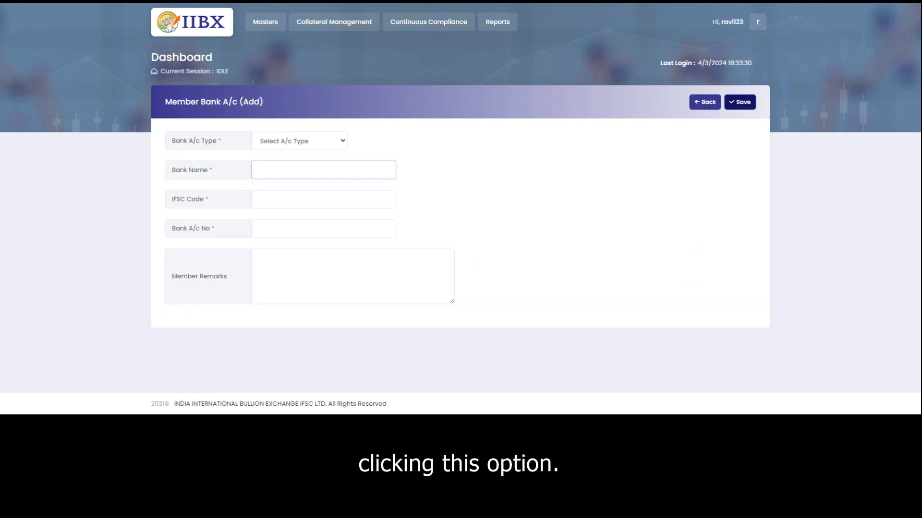
{"action": "left_click", "coordinate": [345, 142]}
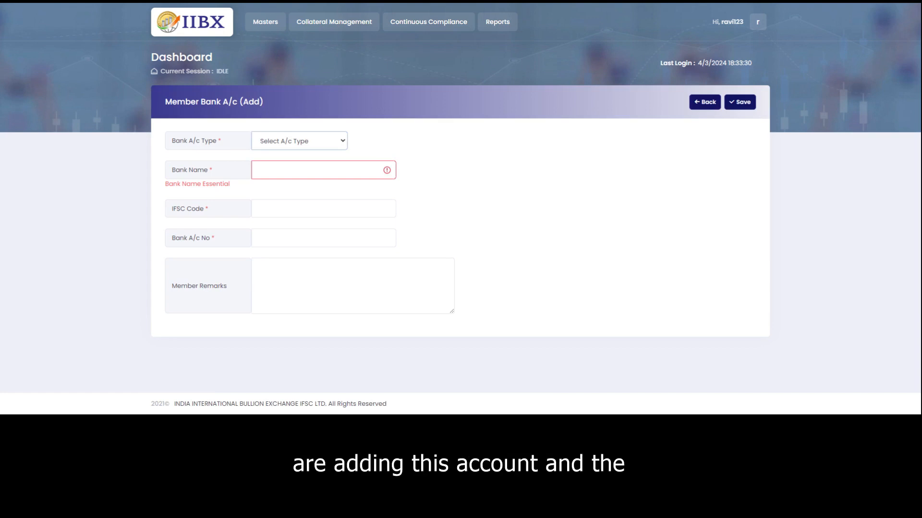
{"action": "left_click", "coordinate": [308, 170]}
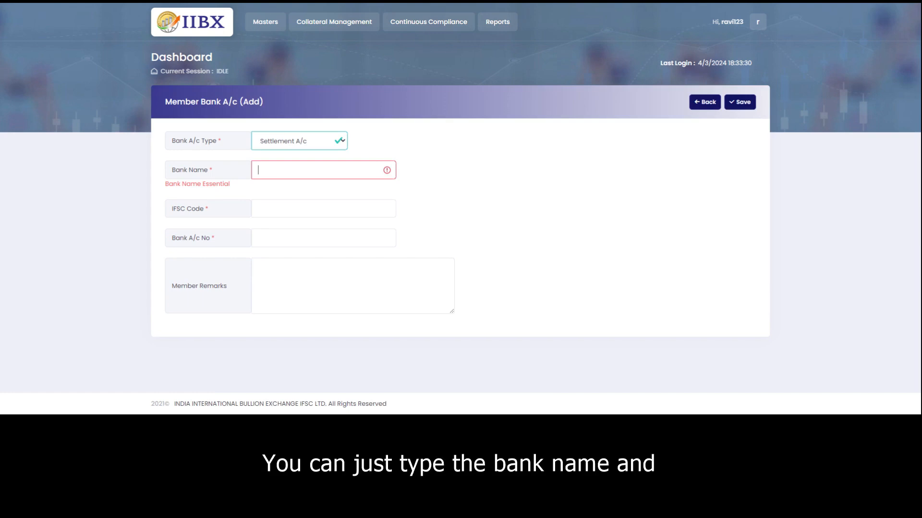
{"action": "type", "text": "ici"}
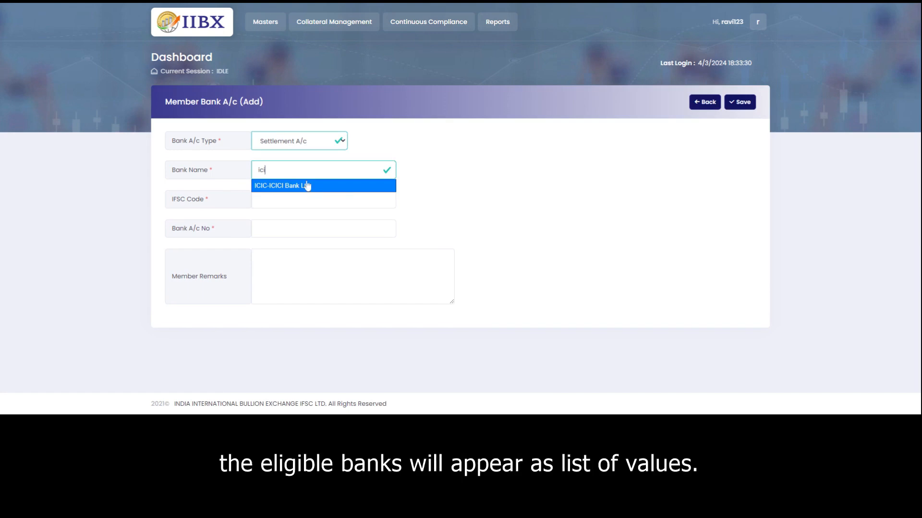
{"action": "left_click", "coordinate": [305, 186]}
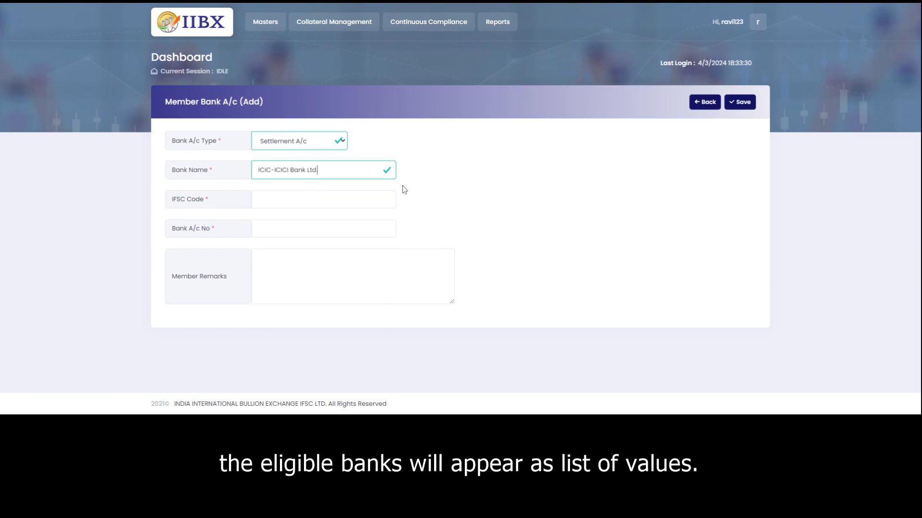
Enter IFSC code ICIC0000001 and the bank account number, then save the account.
{"action": "left_click", "coordinate": [307, 199]}
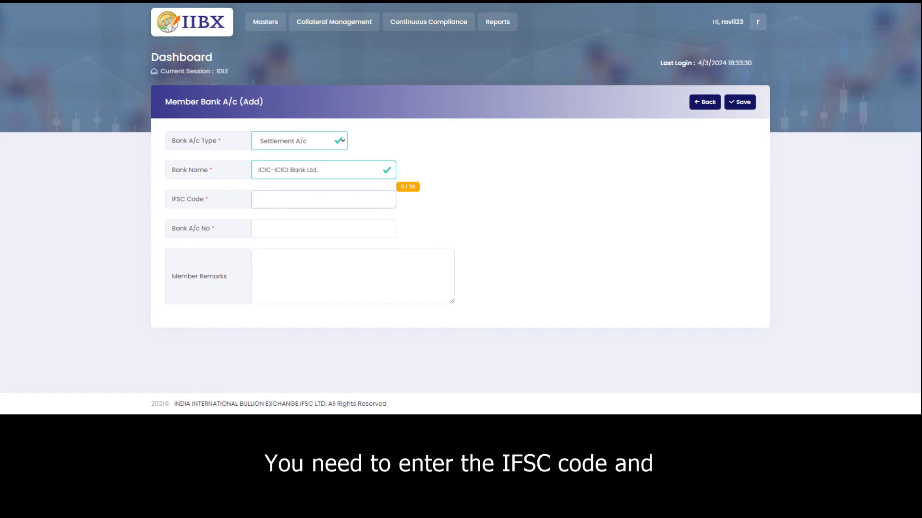
{"action": "type", "text": "ICIC"}
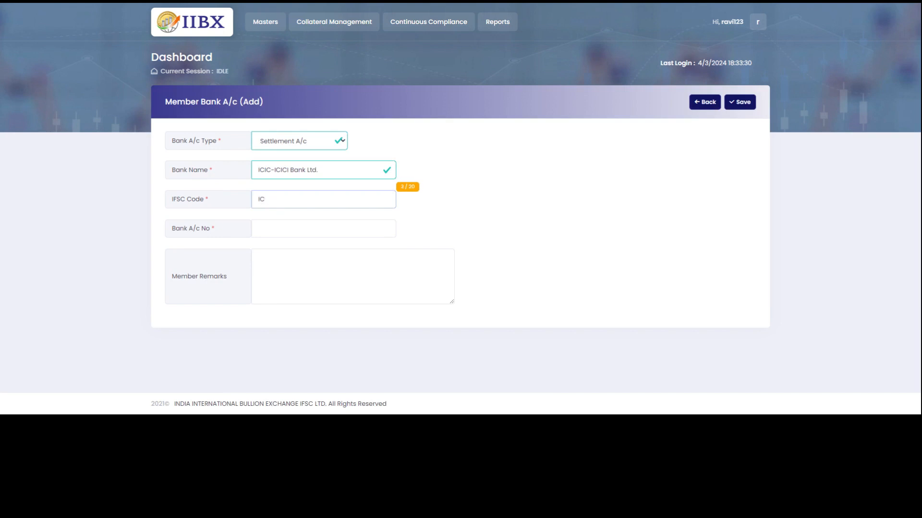
{"action": "type", "text": "0000004"}
{"action": "left_click", "coordinate": [307, 229]}
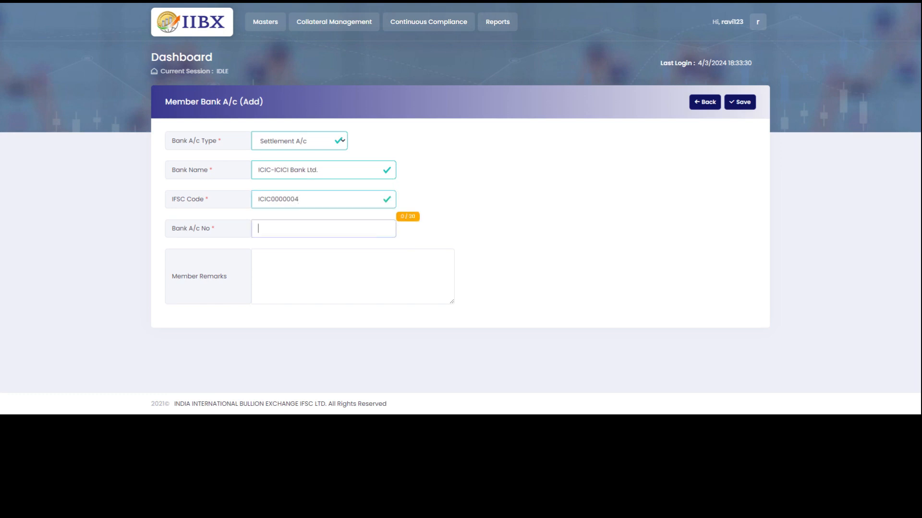
{"action": "left_click", "coordinate": [312, 199]}
{"action": "key", "text": "BackSpace"}
{"action": "type", "text": "1"}
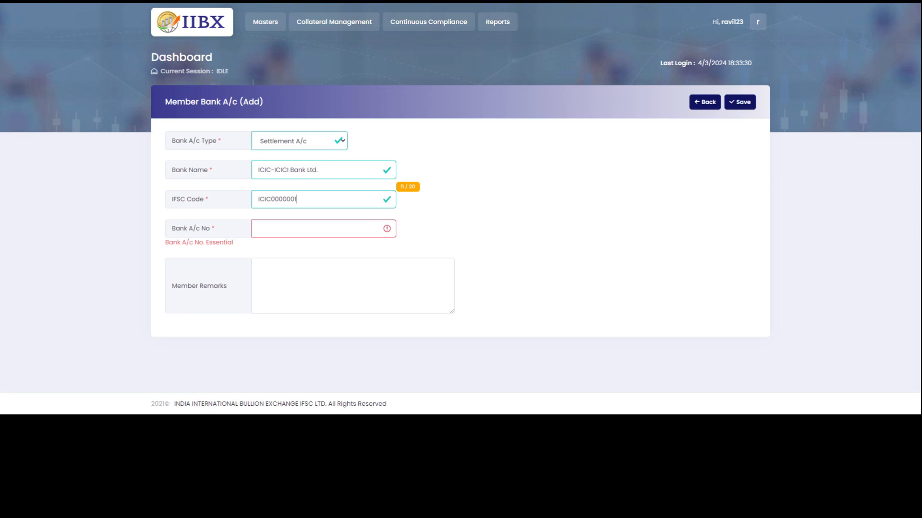
{"action": "left_click", "coordinate": [283, 227]}
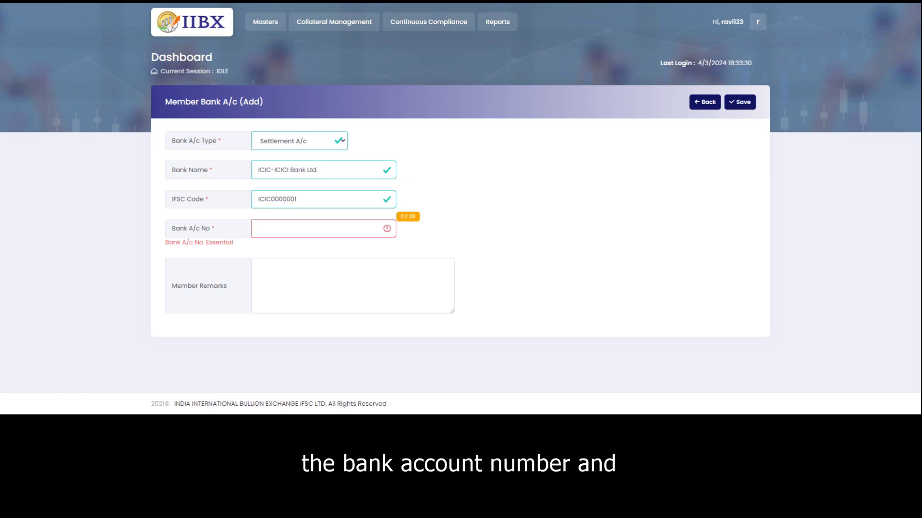
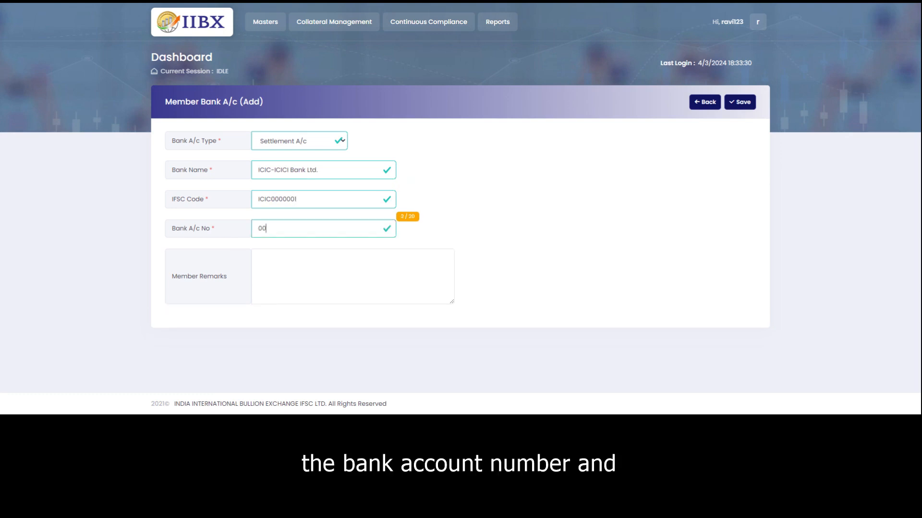
{"action": "key", "text": "Tab"}
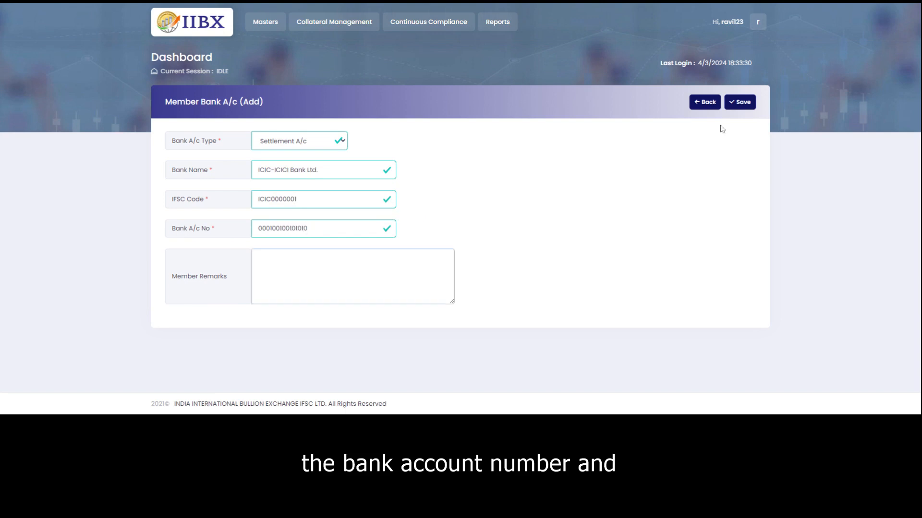
{"action": "left_click", "coordinate": [740, 102]}
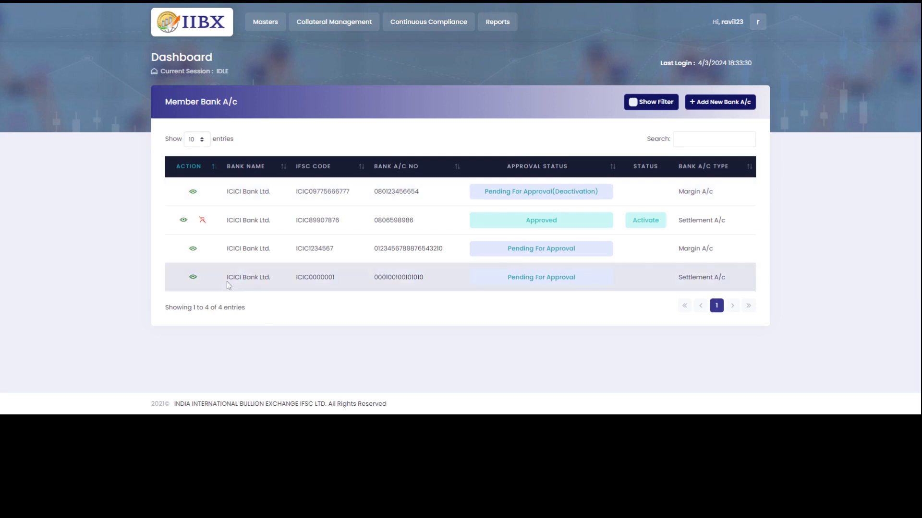
Go to Collateral Management > Manage Collateral to list the member's two cash deposits.
{"action": "left_click", "coordinate": [259, 23]}
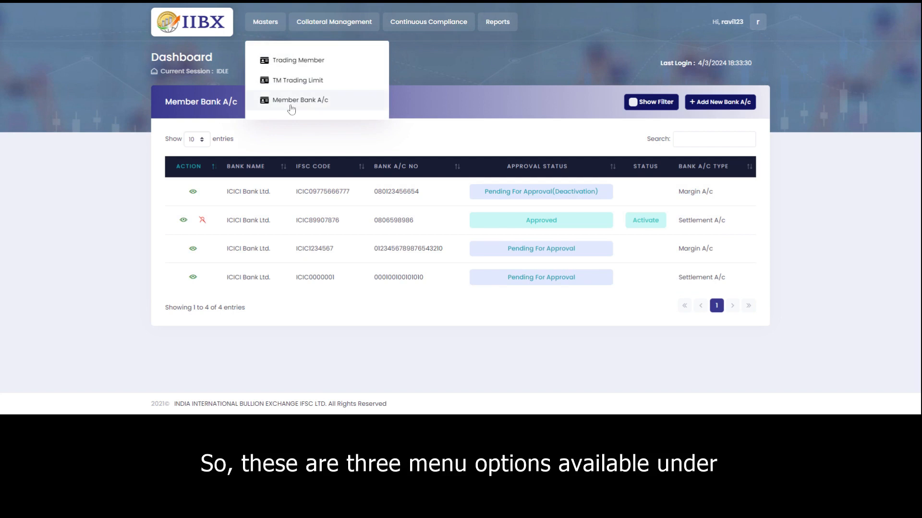
{"action": "left_click", "coordinate": [269, 22]}
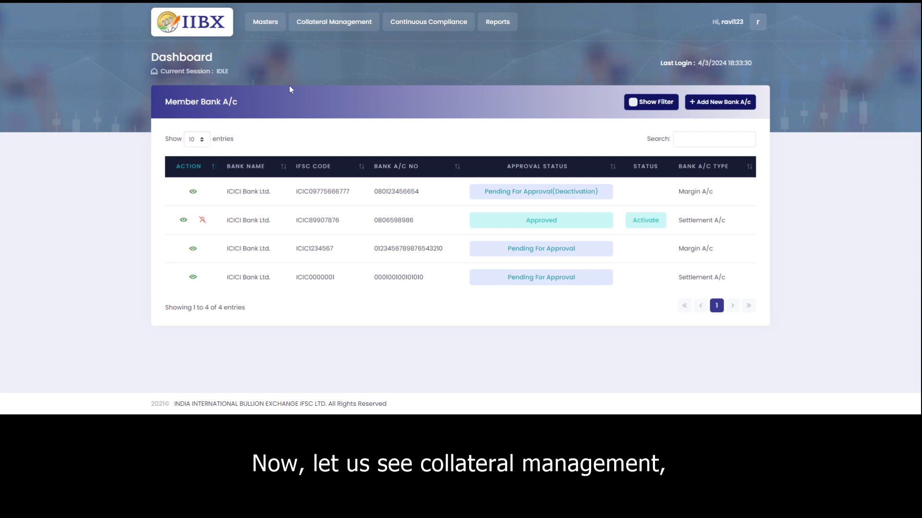
{"action": "left_click", "coordinate": [340, 27]}
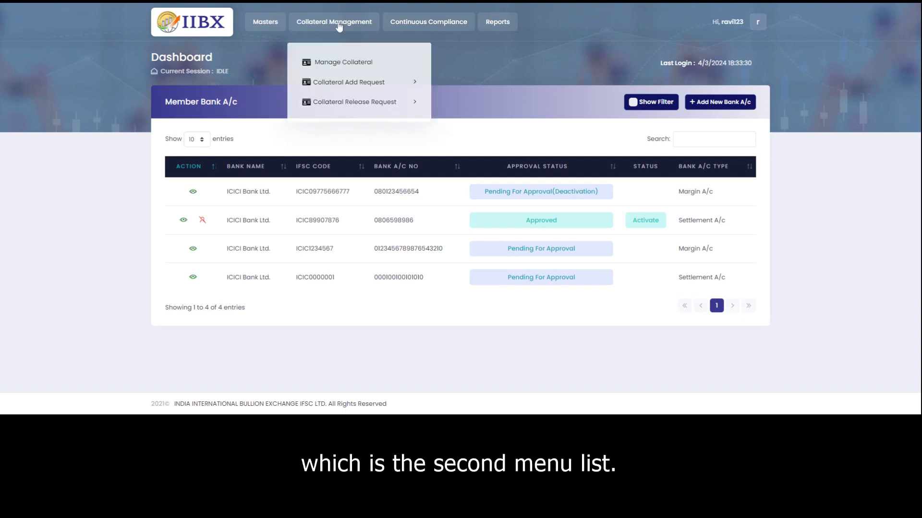
{"action": "left_click", "coordinate": [327, 63]}
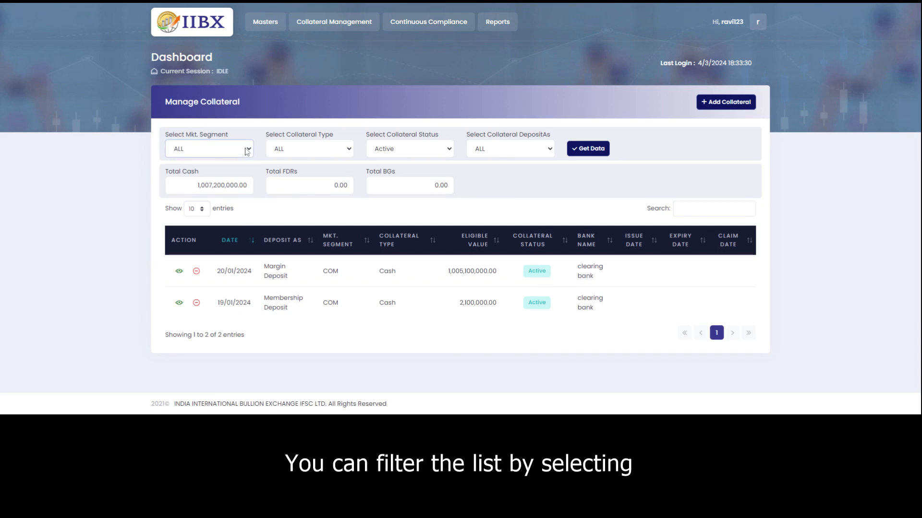
Review the collateral type and status filters and the total cash figure.
{"action": "left_click", "coordinate": [350, 151]}
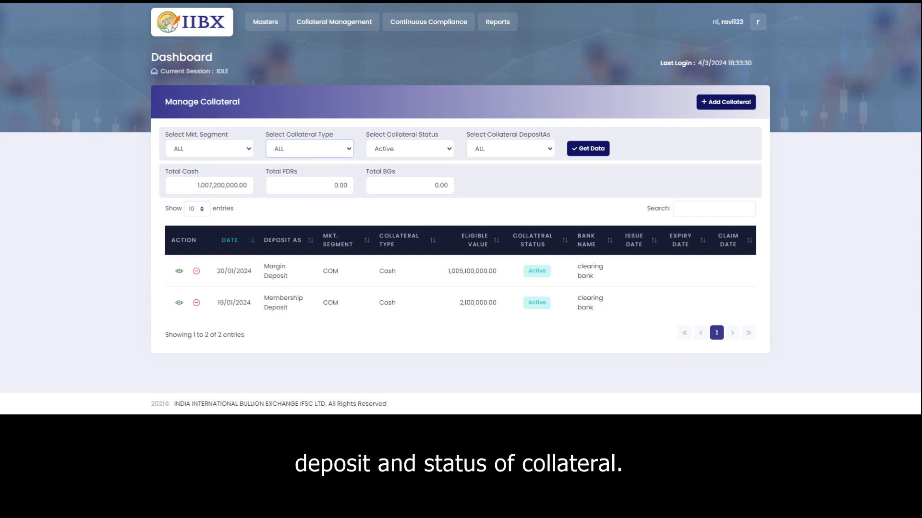
{"action": "left_click", "coordinate": [449, 150]}
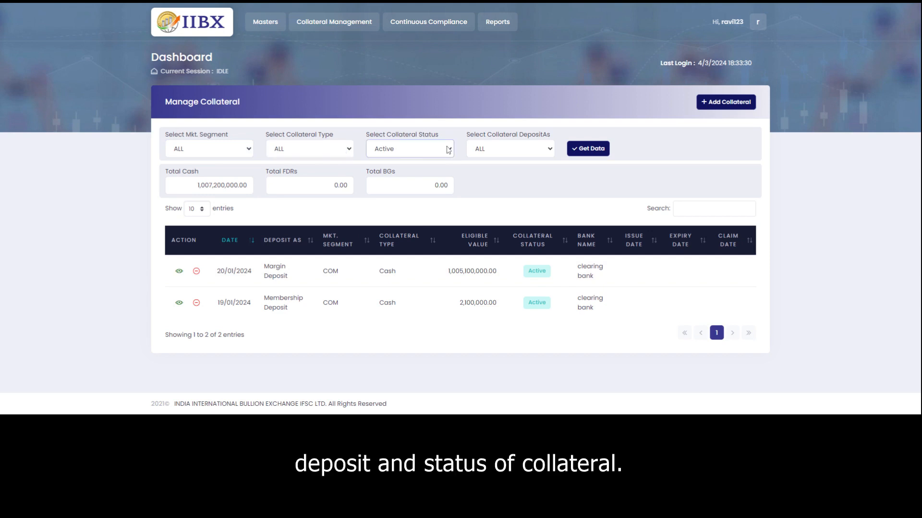
{"action": "left_click", "coordinate": [599, 168]}
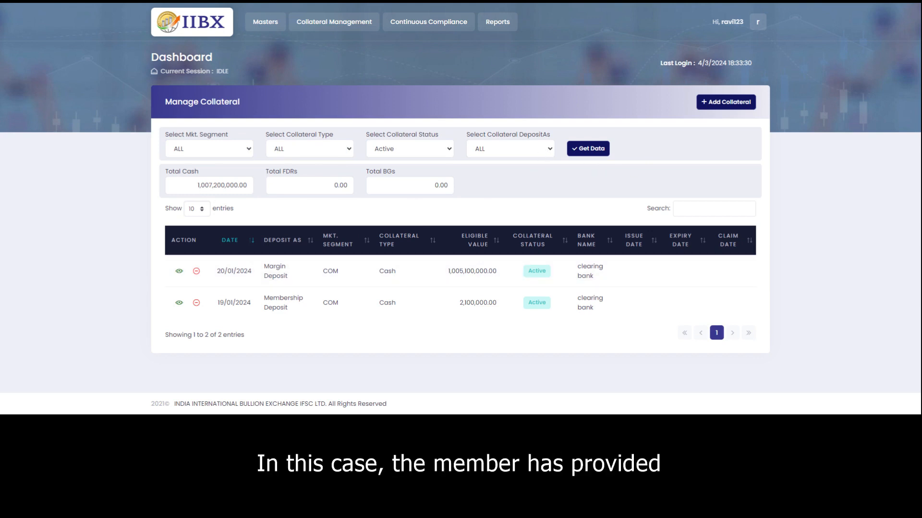
{"action": "left_click_drag", "start_coordinate": [197, 185], "coordinate": [260, 189]}
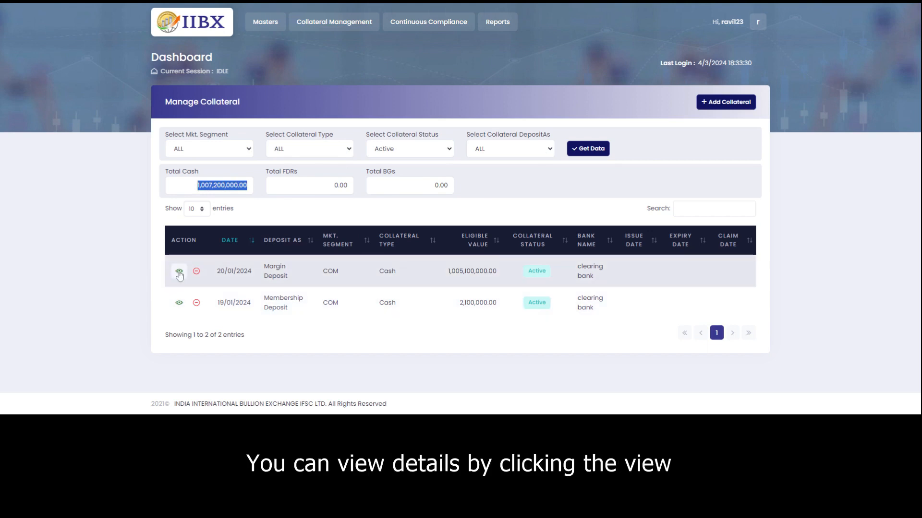
View the Margin Deposit details, return to the list, and start its release request.
{"action": "left_click", "coordinate": [179, 273]}
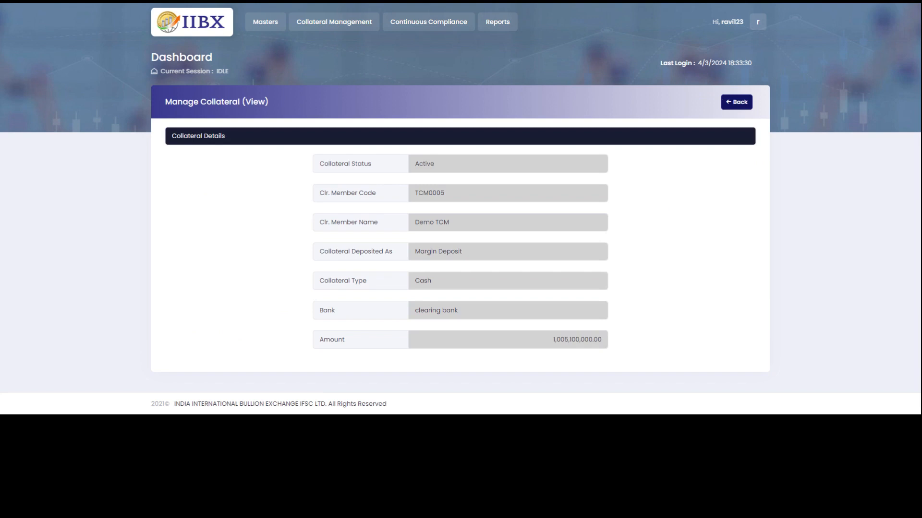
{"action": "left_click", "coordinate": [733, 103]}
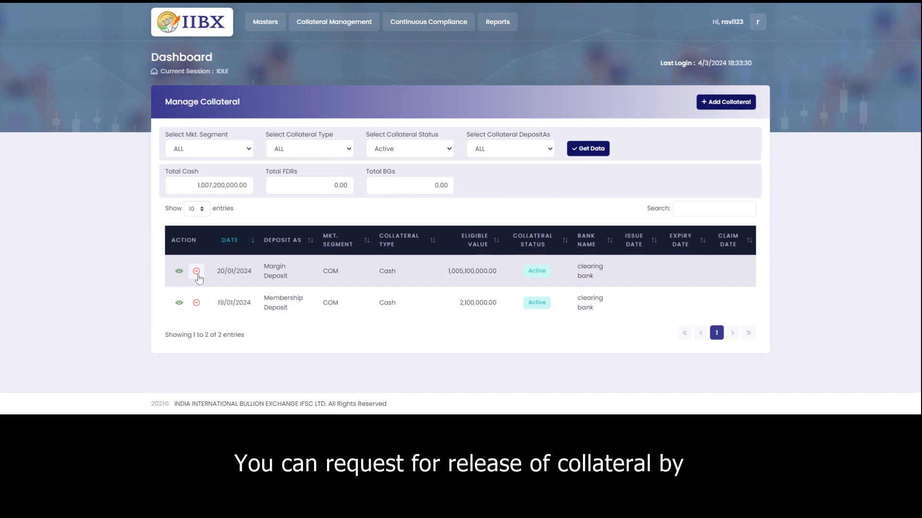
{"action": "left_click", "coordinate": [197, 271]}
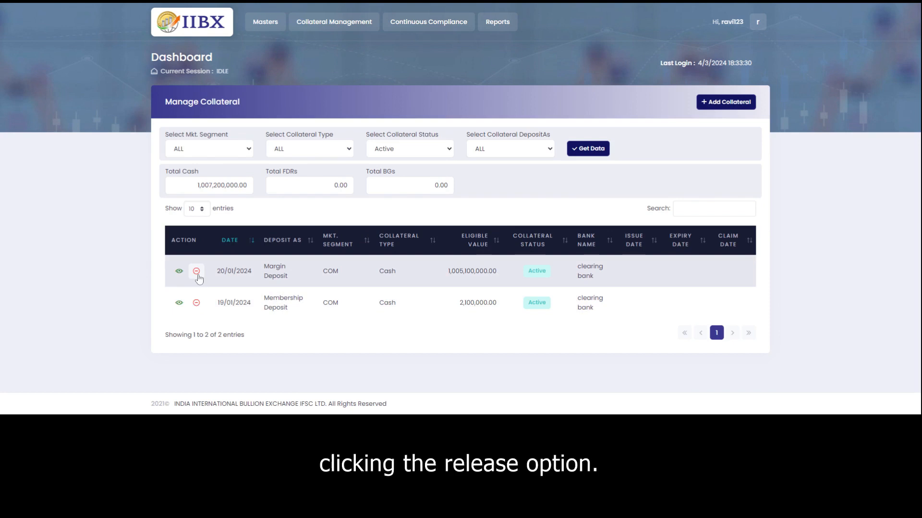
{"action": "scroll", "coordinate": [705, 288], "scroll_direction": "down", "scroll_amount": 3}
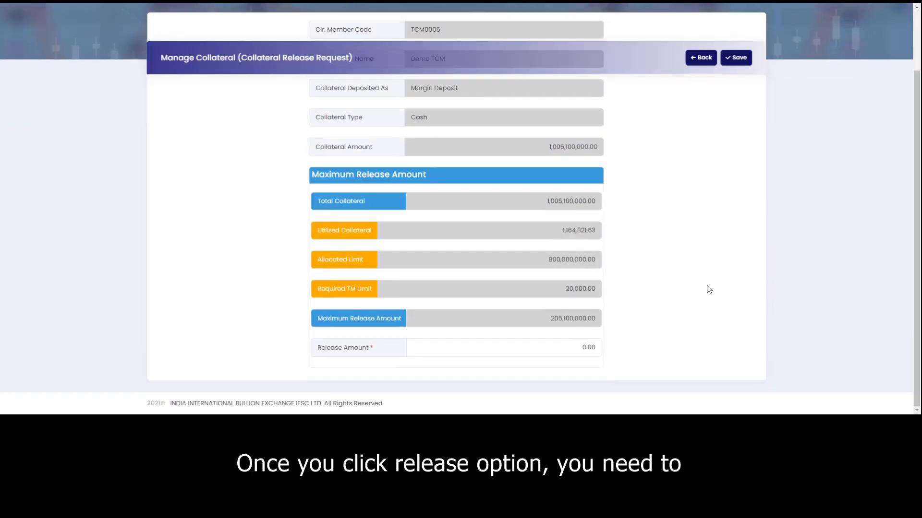
Enter a release amount of 100000 for the Margin Deposit and save the request.
{"action": "left_click", "coordinate": [582, 347]}
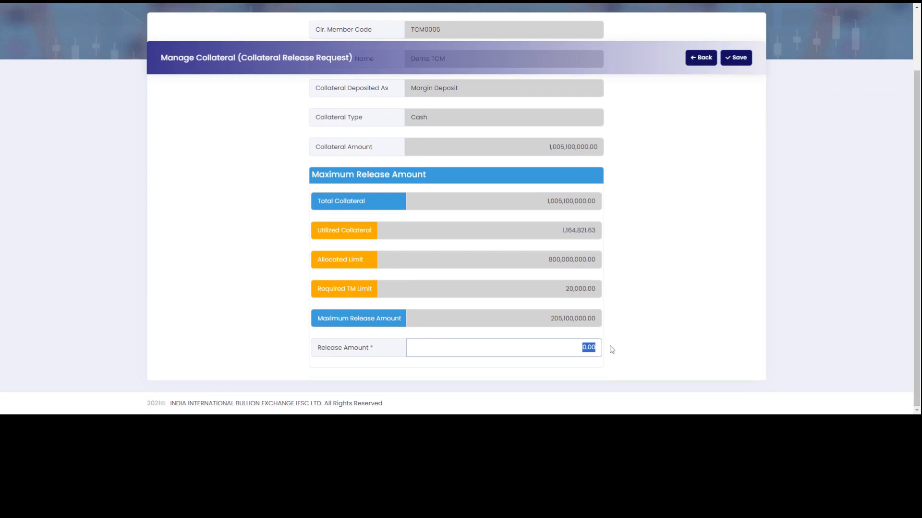
{"action": "type", "text": "100000"}
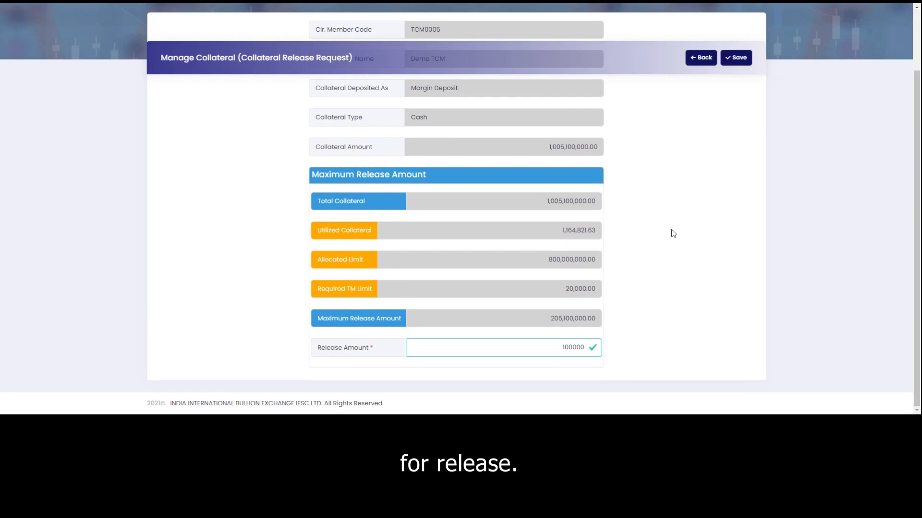
{"action": "scroll", "coordinate": [671, 233], "scroll_direction": "up", "scroll_amount": 3}
{"action": "scroll", "coordinate": [671, 233], "scroll_direction": "down", "scroll_amount": 2}
{"action": "left_click", "coordinate": [749, 60]}
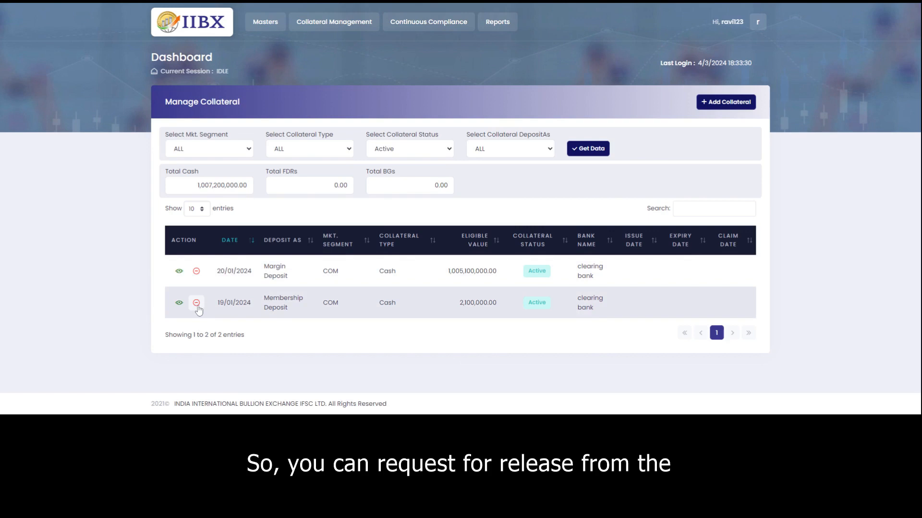
Add a Margin Deposit collateral of type Cash, bank ICICI Bank Ltd., amount 500000, and save.
{"action": "left_click", "coordinate": [717, 104]}
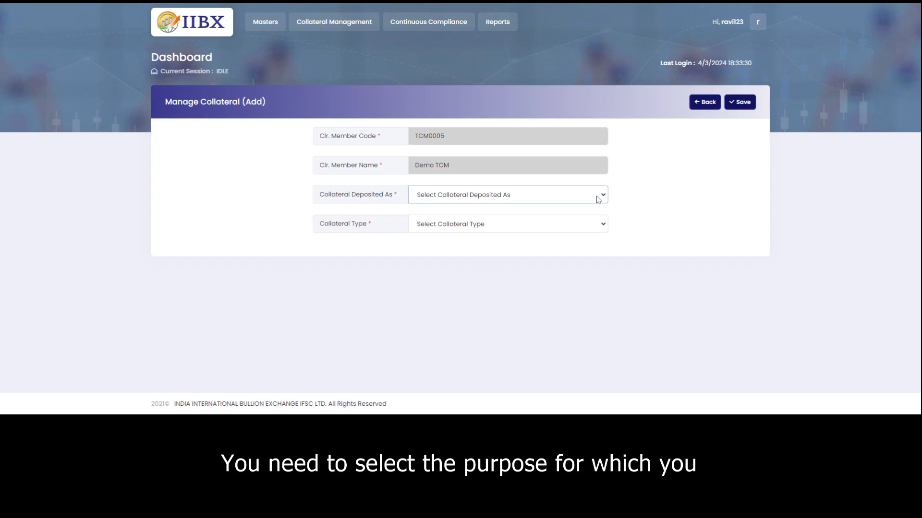
{"action": "left_click", "coordinate": [509, 230]}
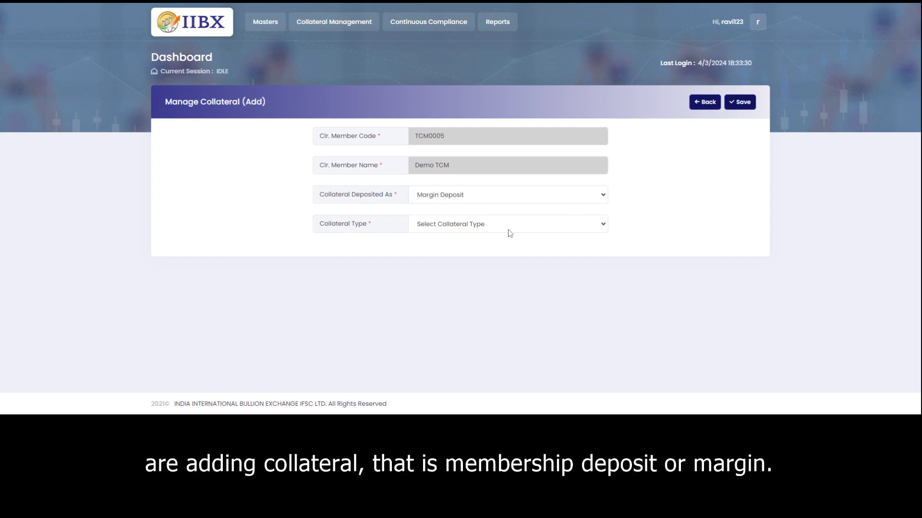
{"action": "left_click", "coordinate": [544, 224]}
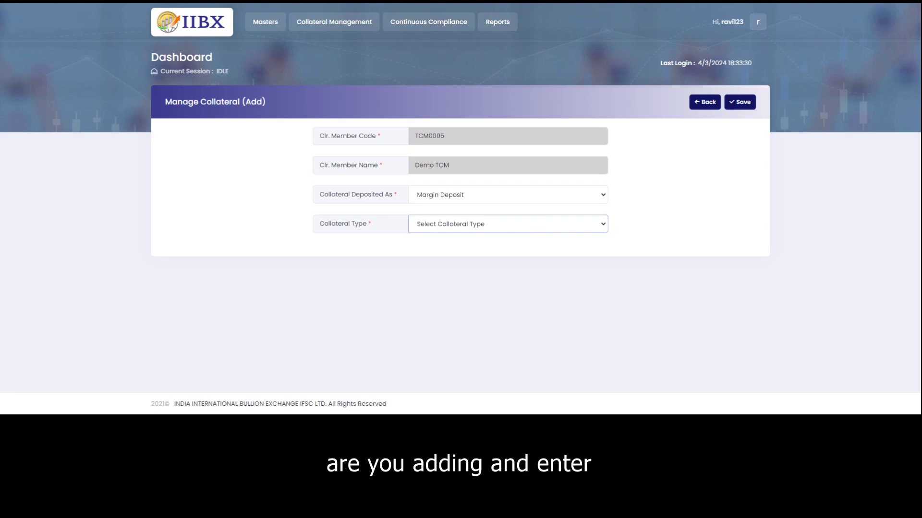
{"action": "left_click", "coordinate": [533, 238]}
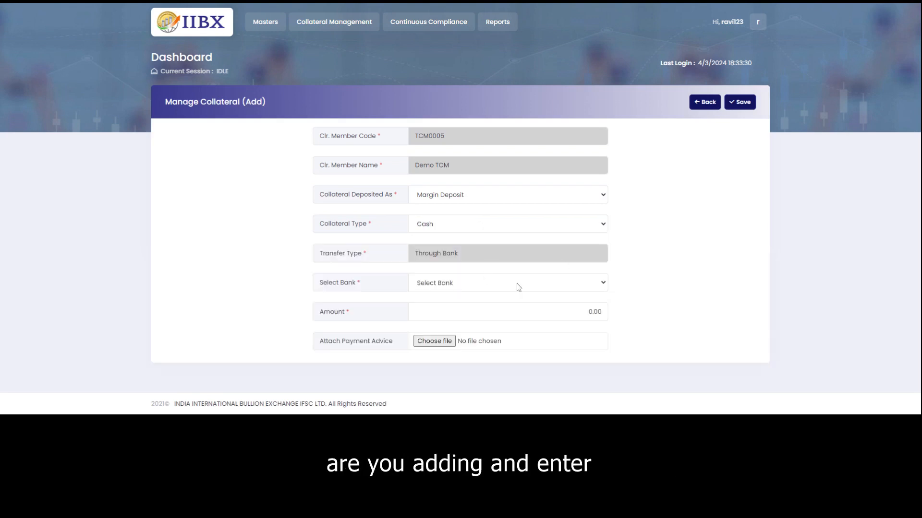
{"action": "left_click", "coordinate": [514, 288]}
{"action": "left_click", "coordinate": [494, 296]}
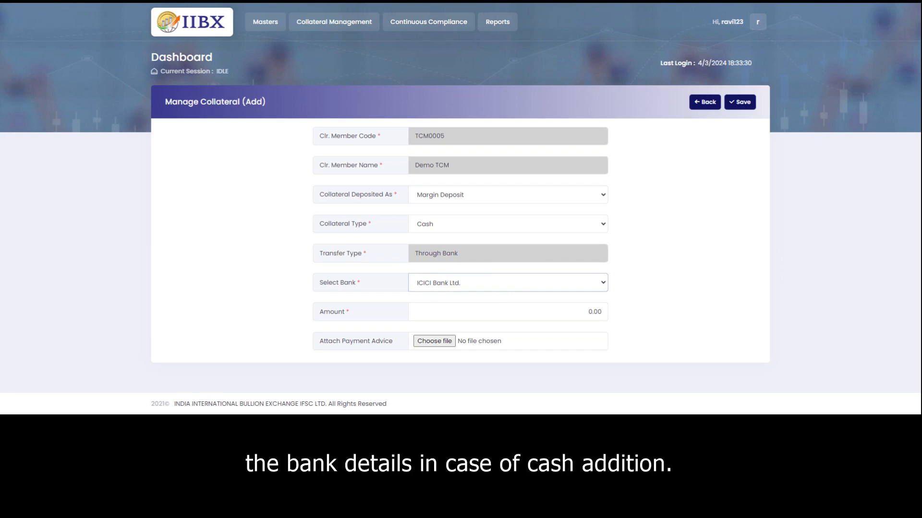
{"action": "left_click", "coordinate": [478, 311]}
{"action": "type", "text": "50000"}
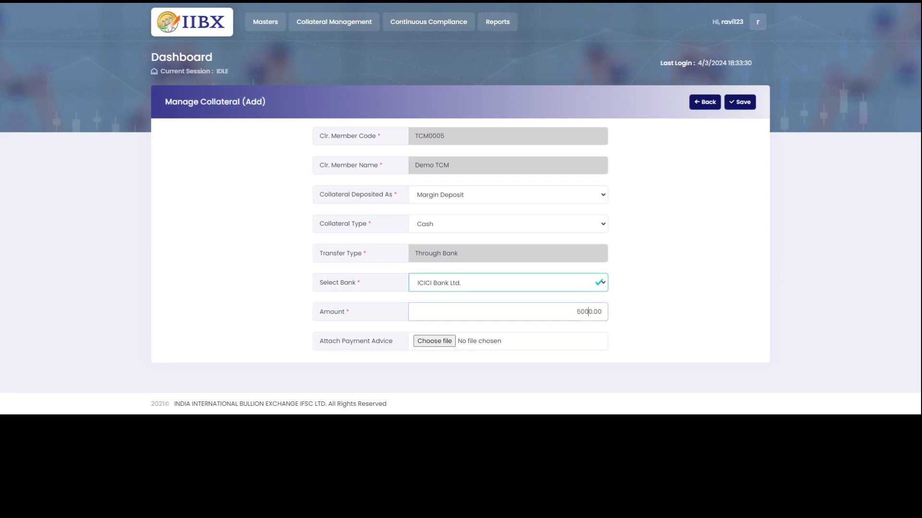
{"action": "left_click", "coordinate": [539, 341]}
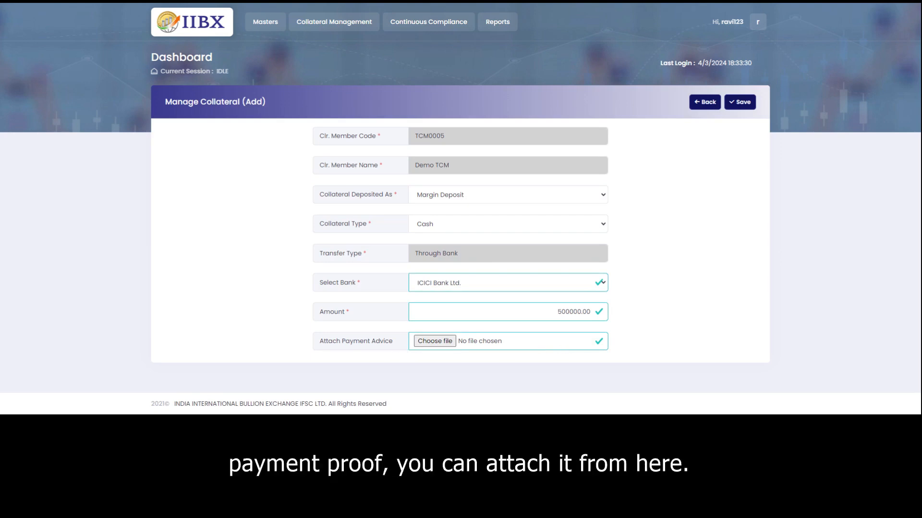
{"action": "left_click", "coordinate": [742, 103]}
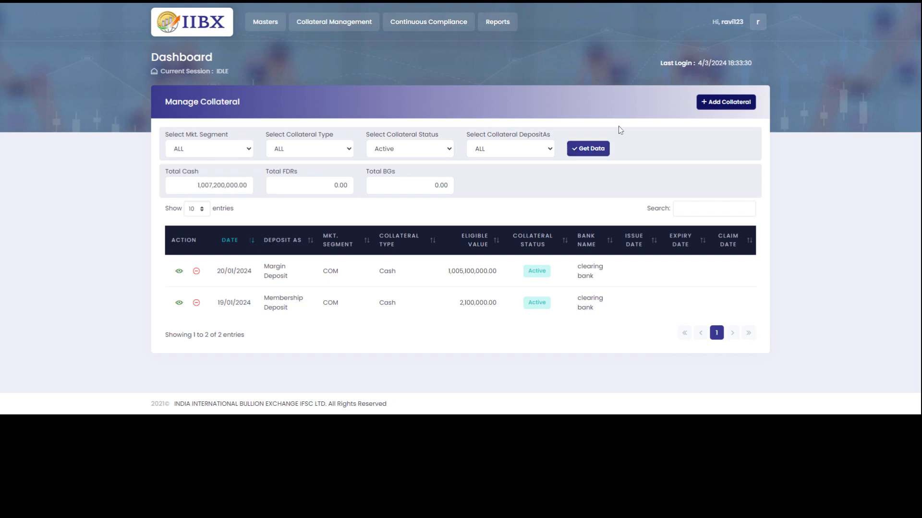
Open Collateral Management > Collateral Add Request > Maker and scan the request list.
{"action": "left_click", "coordinate": [329, 24]}
{"action": "mouse_move", "coordinate": [354, 85]}
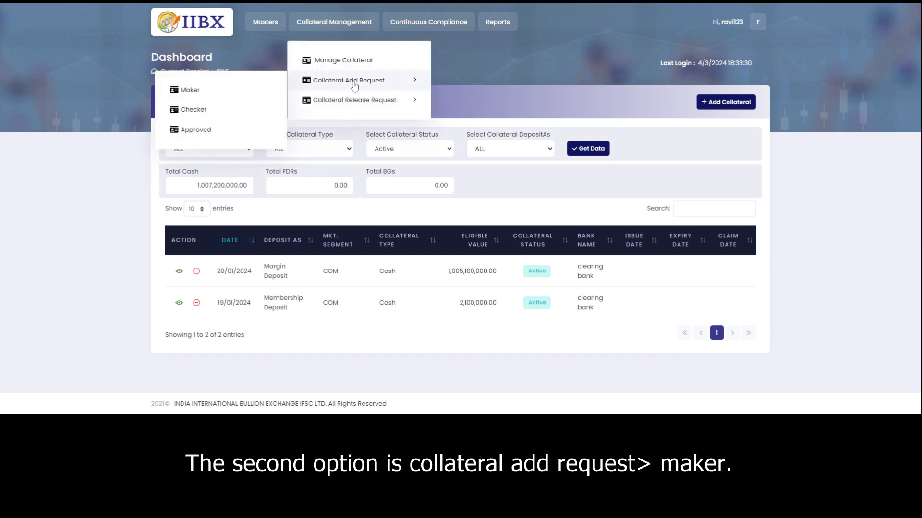
{"action": "left_click", "coordinate": [204, 91]}
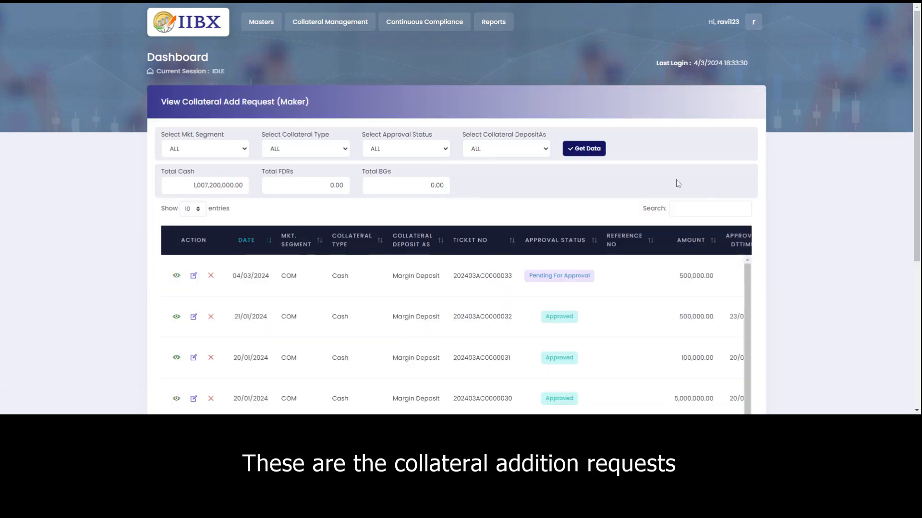
{"action": "scroll", "coordinate": [682, 180], "scroll_direction": "down", "scroll_amount": 3}
{"action": "scroll", "coordinate": [686, 180], "scroll_direction": "down", "scroll_amount": 2}
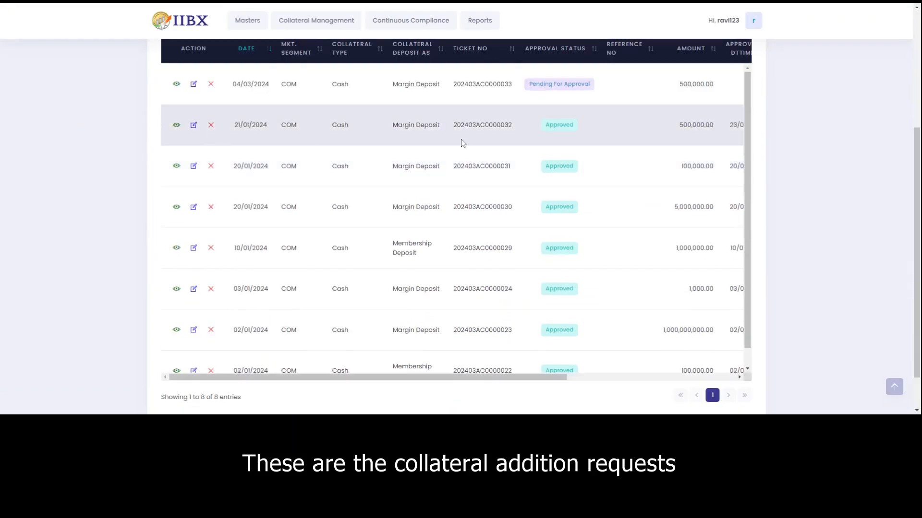
{"action": "scroll", "coordinate": [507, 147], "scroll_direction": "down", "scroll_amount": 1}
{"action": "scroll", "coordinate": [507, 146], "scroll_direction": "up", "scroll_amount": 1}
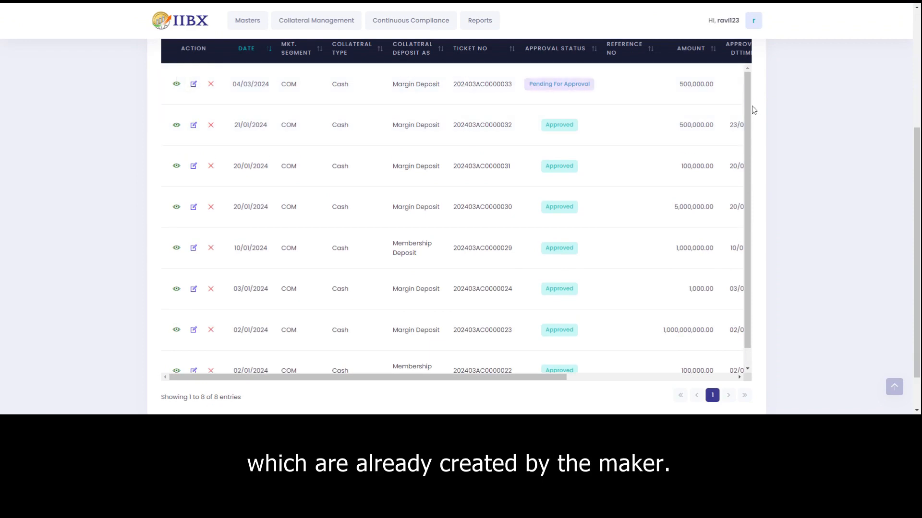
{"action": "left_click_drag", "start_coordinate": [746, 103], "coordinate": [748, 60]}
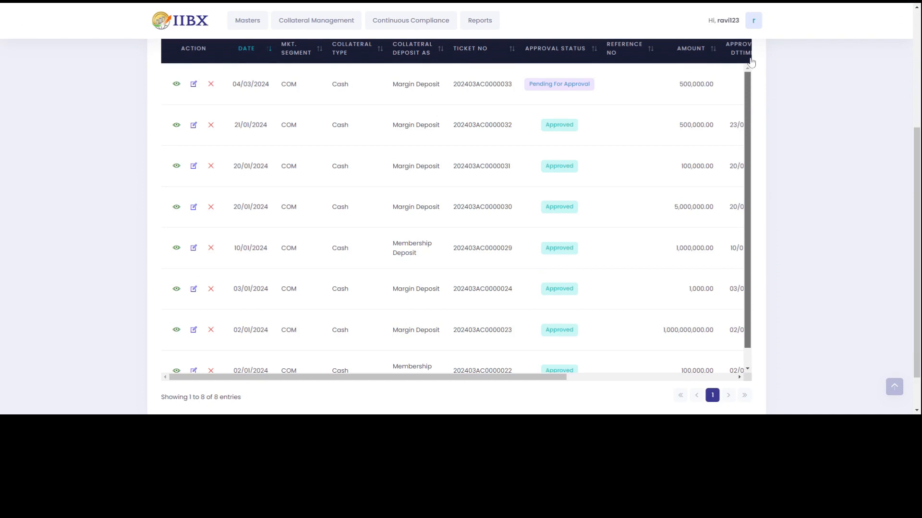
Open the pending 04/03/2024 request for editing, then go back to the maker list.
{"action": "left_click", "coordinate": [194, 85]}
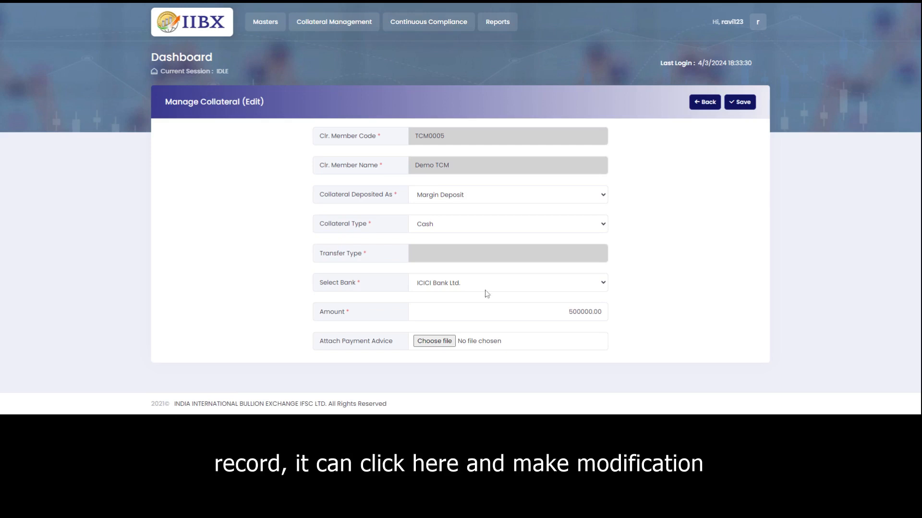
{"action": "left_click", "coordinate": [704, 102]}
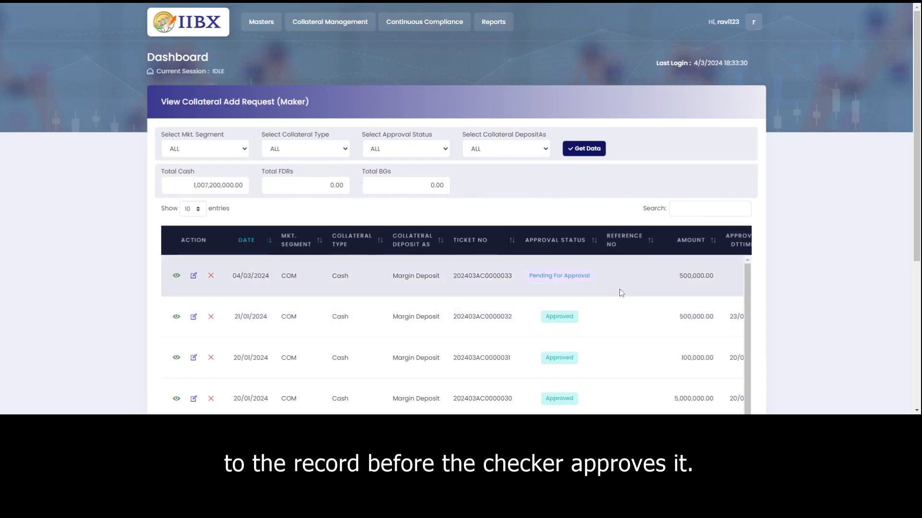
{"action": "scroll", "coordinate": [619, 290], "scroll_direction": "down", "scroll_amount": 1}
{"action": "scroll", "coordinate": [620, 292], "scroll_direction": "up", "scroll_amount": 1}
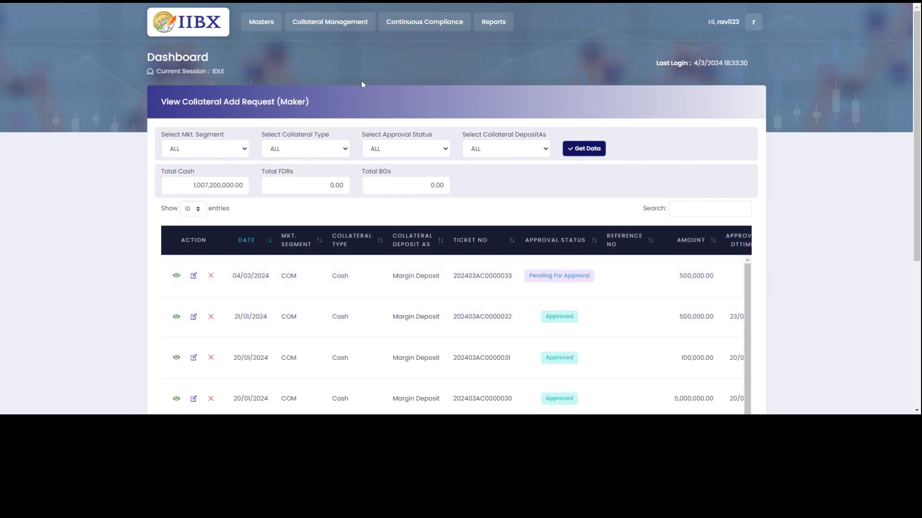
Open Collateral Management > Collateral Add Request > Checker to see pending requests.
{"action": "left_click", "coordinate": [344, 24]}
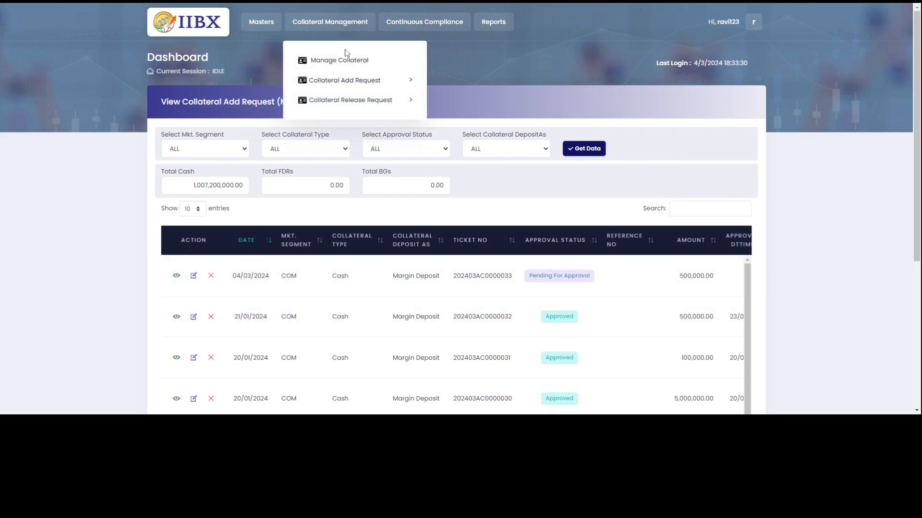
{"action": "mouse_move", "coordinate": [352, 80]}
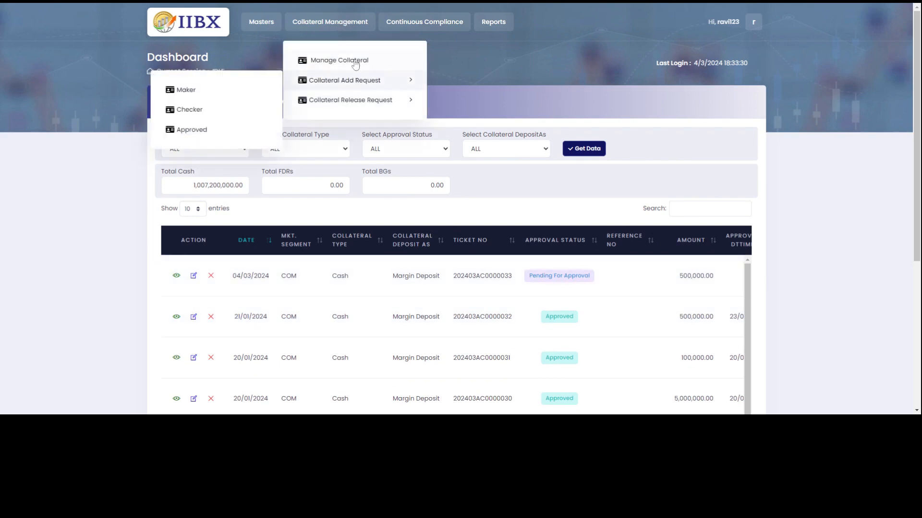
{"action": "left_click", "coordinate": [188, 112]}
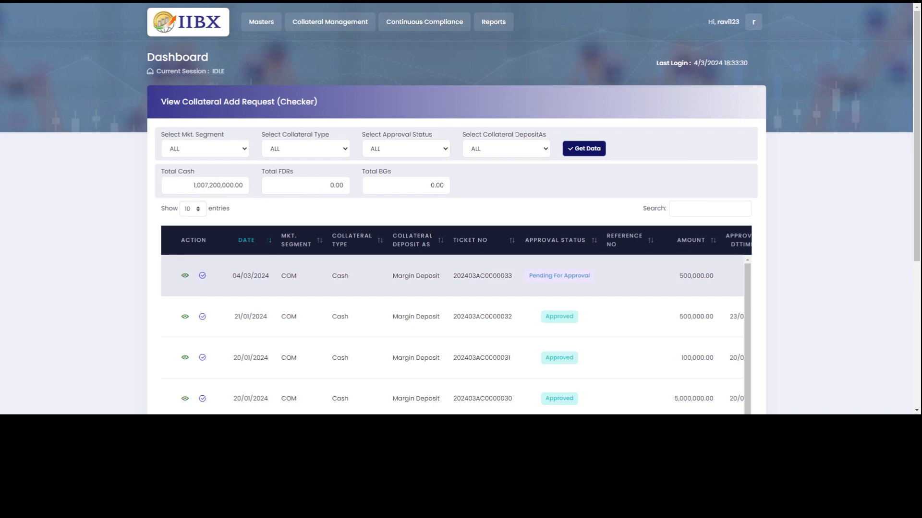
{"action": "scroll", "coordinate": [667, 273], "scroll_direction": "down", "scroll_amount": 1}
{"action": "scroll", "coordinate": [668, 273], "scroll_direction": "up", "scroll_amount": 1}
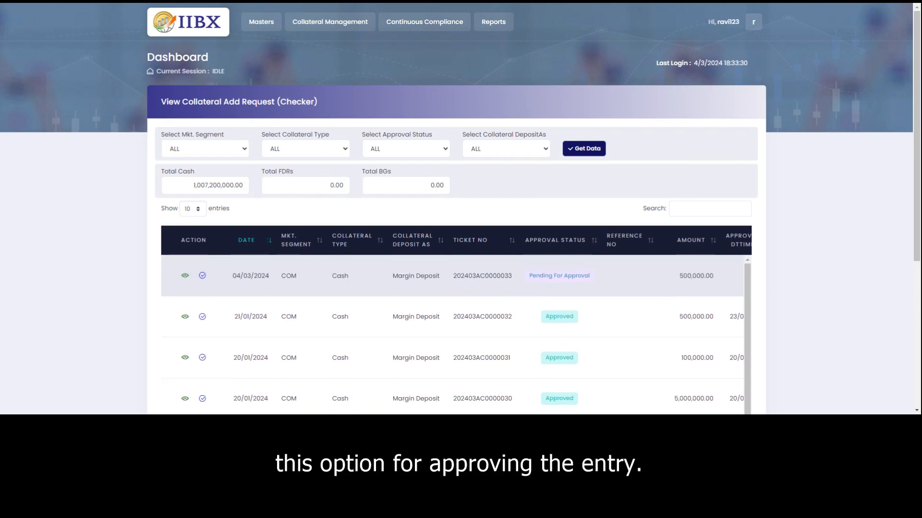
Open the 04/03/2024 500,000.00 Margin Deposit request and accept it as Approved.
{"action": "left_click", "coordinate": [202, 276]}
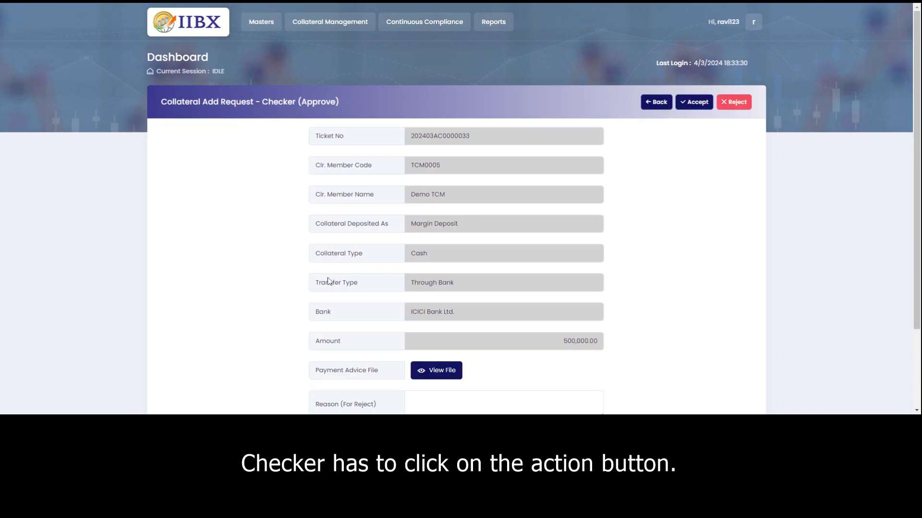
{"action": "scroll", "coordinate": [698, 302], "scroll_direction": "down", "scroll_amount": 2}
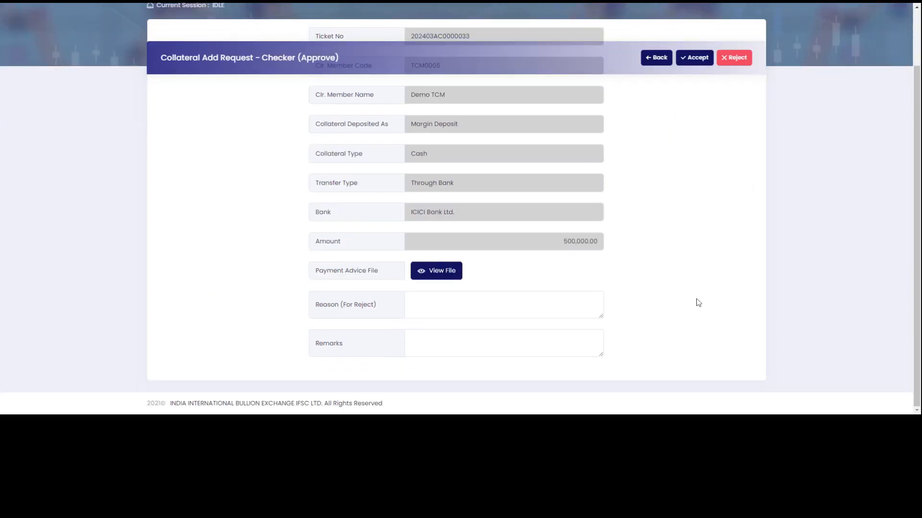
{"action": "scroll", "coordinate": [596, 313], "scroll_direction": "up", "scroll_amount": 2}
{"action": "scroll", "coordinate": [545, 313], "scroll_direction": "down", "scroll_amount": 2}
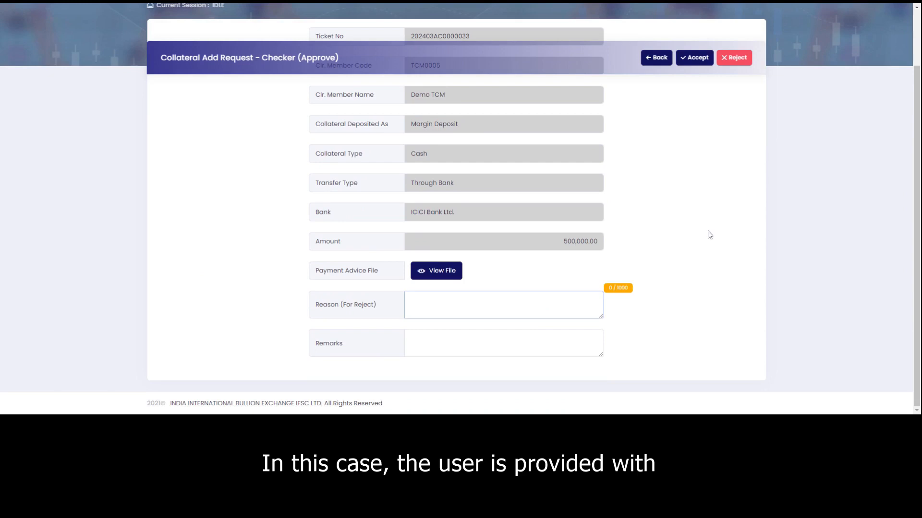
{"action": "scroll", "coordinate": [706, 233], "scroll_direction": "up", "scroll_amount": 2}
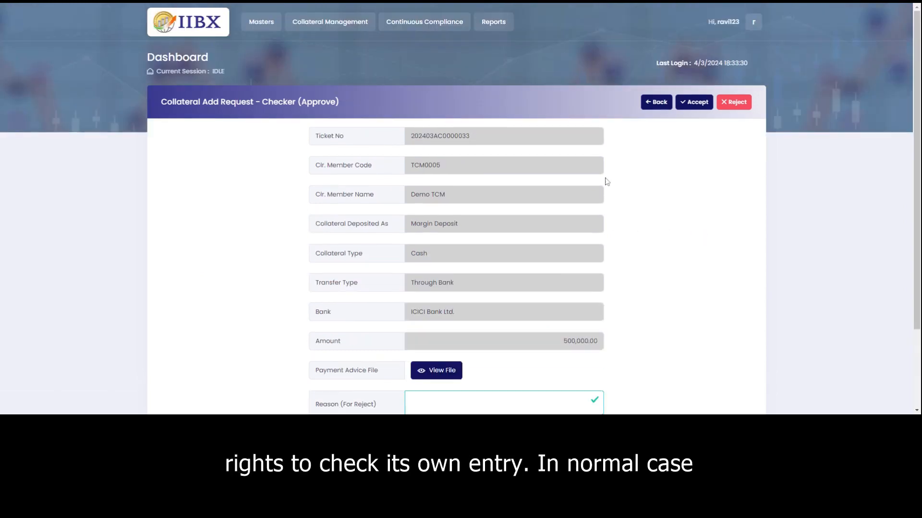
{"action": "left_click", "coordinate": [699, 101]}
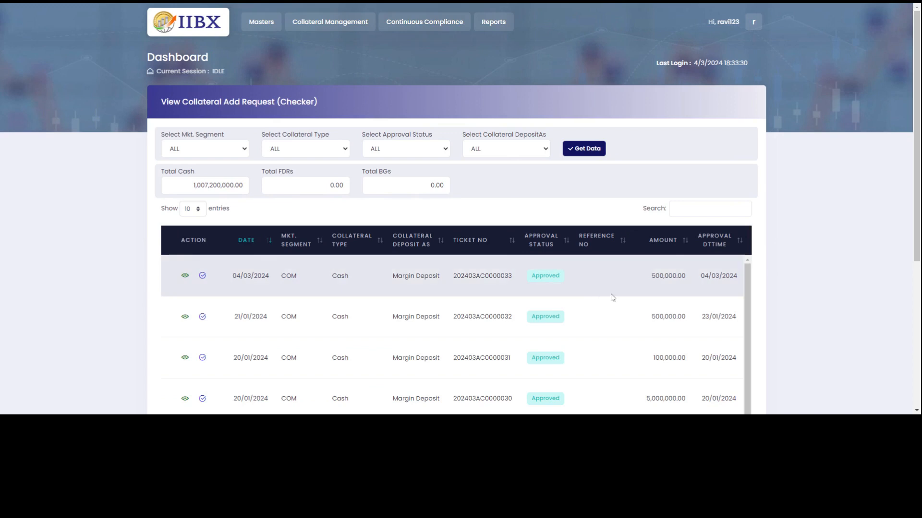
{"action": "scroll", "coordinate": [612, 297], "scroll_direction": "down", "scroll_amount": 1}
{"action": "scroll", "coordinate": [619, 297], "scroll_direction": "up", "scroll_amount": 1}
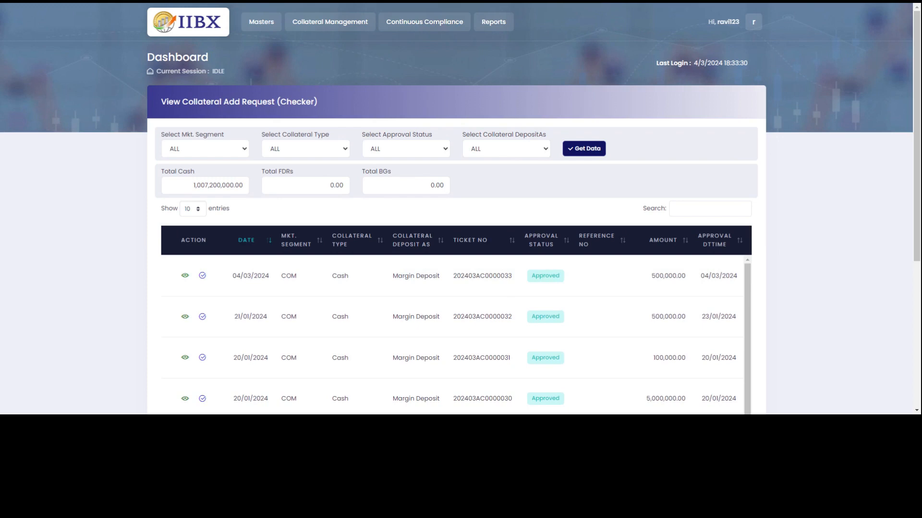
Show the Approved collateral add requests and scroll through the six approved cash deposit entries.
{"action": "left_click", "coordinate": [344, 27]}
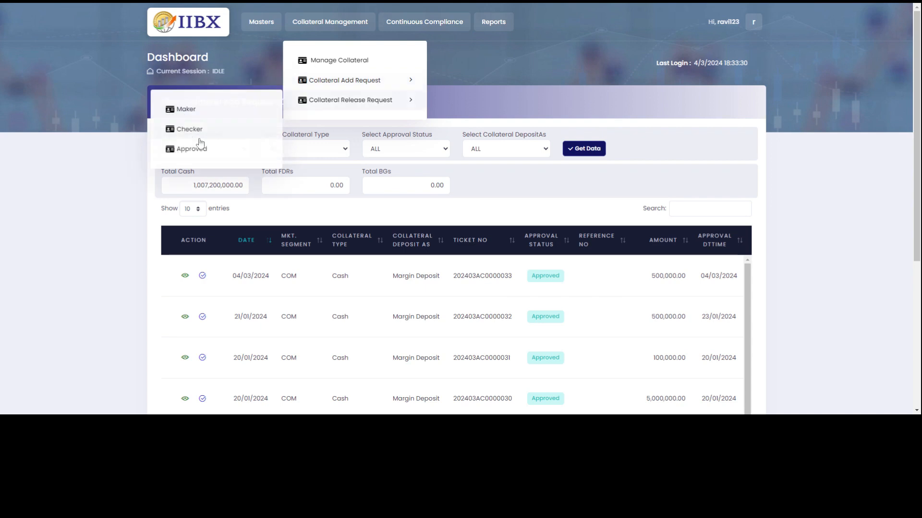
{"action": "left_click", "coordinate": [192, 130]}
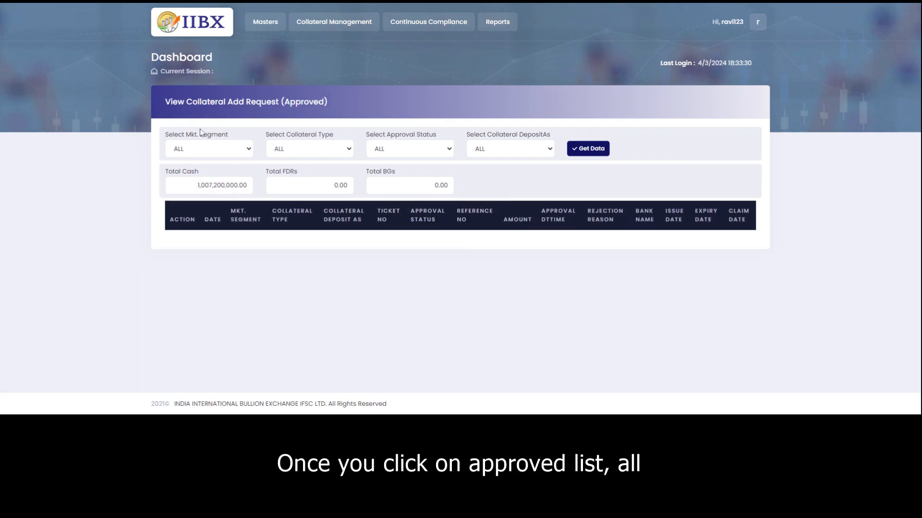
{"action": "scroll", "coordinate": [614, 313], "scroll_direction": "down", "scroll_amount": 3}
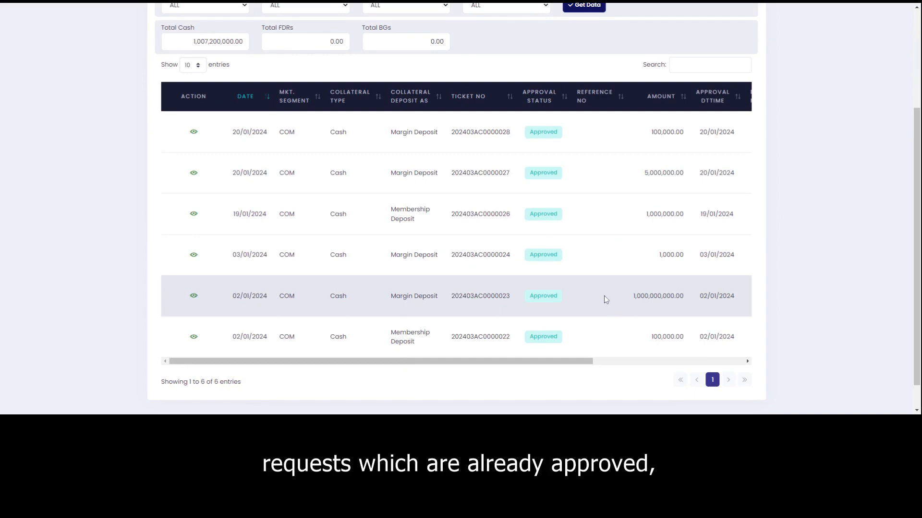
{"action": "scroll", "coordinate": [602, 295], "scroll_direction": "up", "scroll_amount": 3}
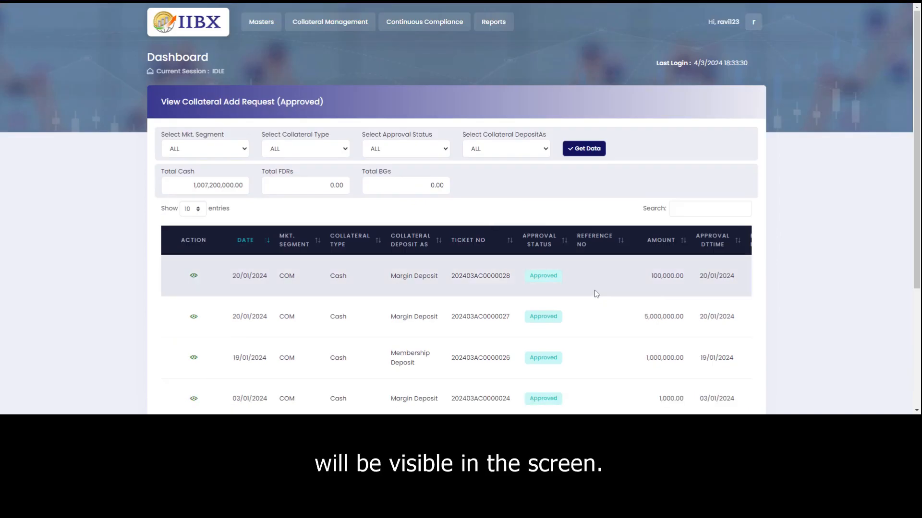
{"action": "left_click", "coordinate": [322, 24]}
Open the maker's collateral release request list, then the checker's list of collateral add requests.
{"action": "mouse_move", "coordinate": [351, 101]}
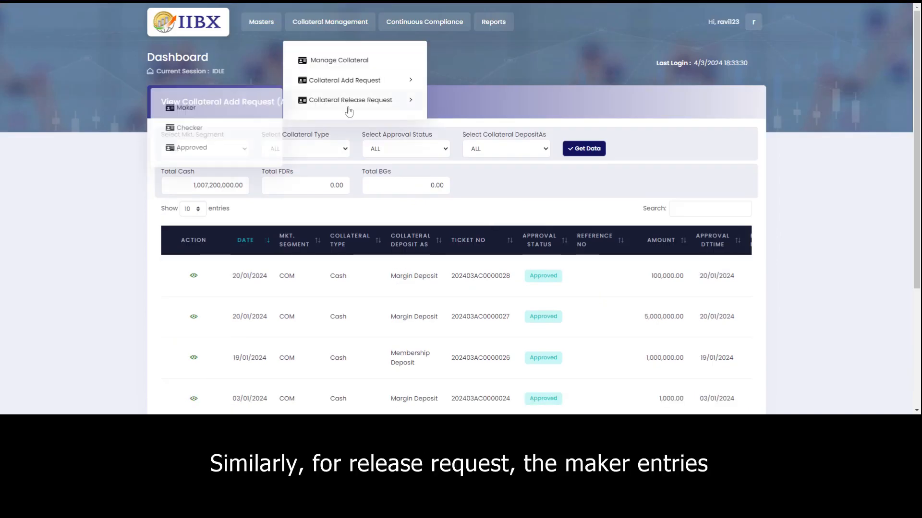
{"action": "left_click", "coordinate": [210, 109]}
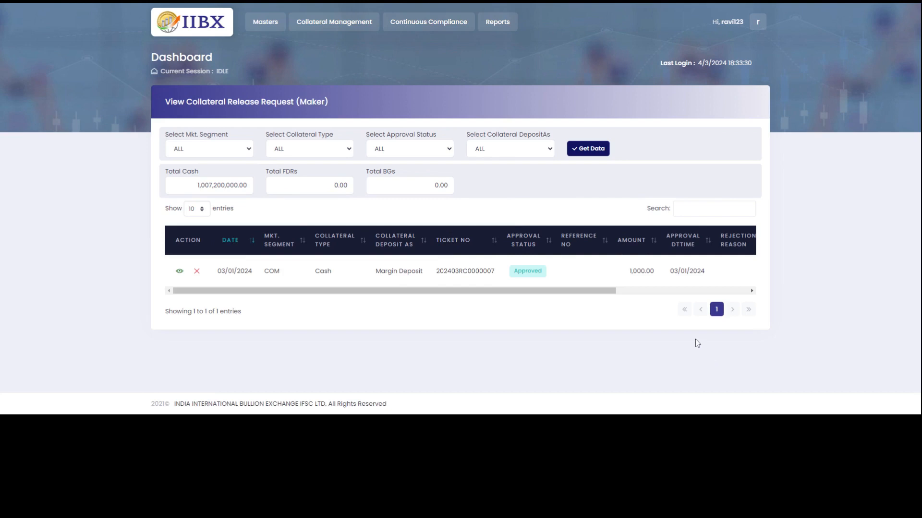
{"action": "left_click", "coordinate": [326, 24]}
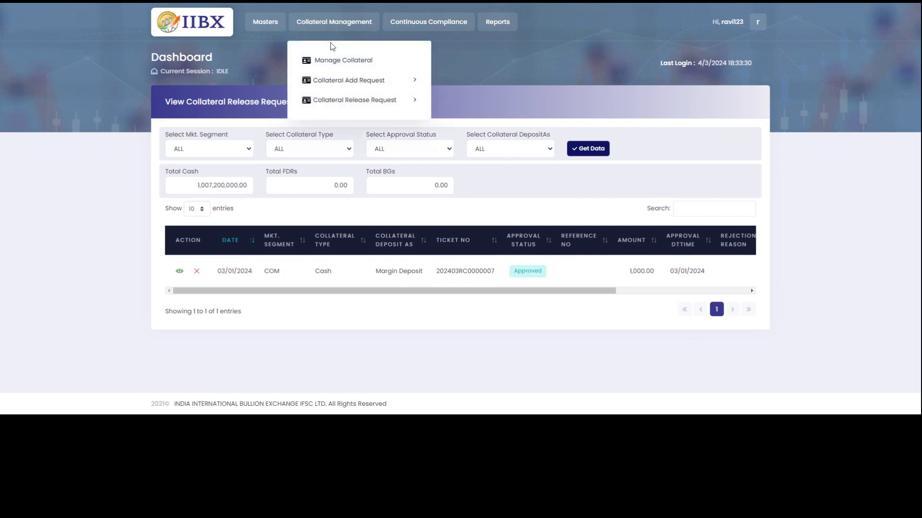
{"action": "mouse_move", "coordinate": [350, 81]}
{"action": "left_click", "coordinate": [202, 115]}
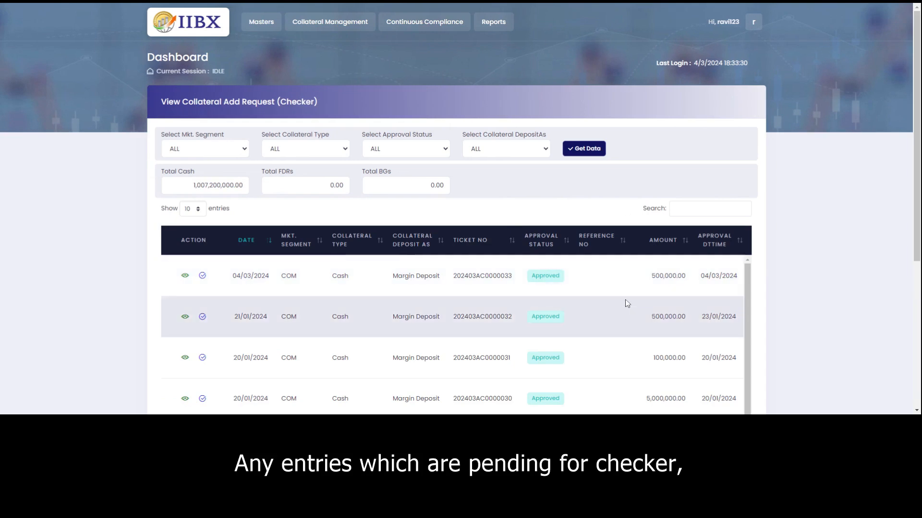
{"action": "scroll", "coordinate": [632, 296], "scroll_direction": "down", "scroll_amount": 1}
{"action": "scroll", "coordinate": [632, 296], "scroll_direction": "up", "scroll_amount": 1}
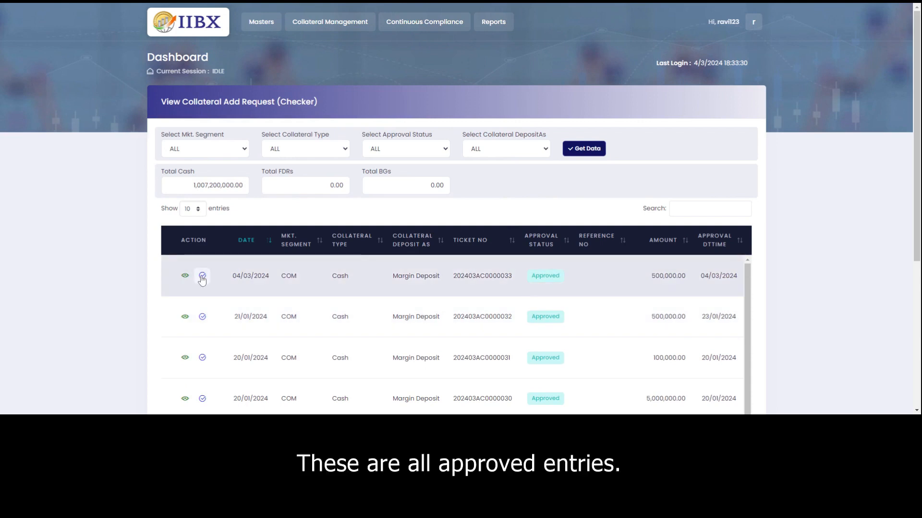
Try approving the already approved first request, then reload the checker's request list.
{"action": "left_click", "coordinate": [202, 275]}
{"action": "scroll", "coordinate": [631, 234], "scroll_direction": "down", "scroll_amount": 5}
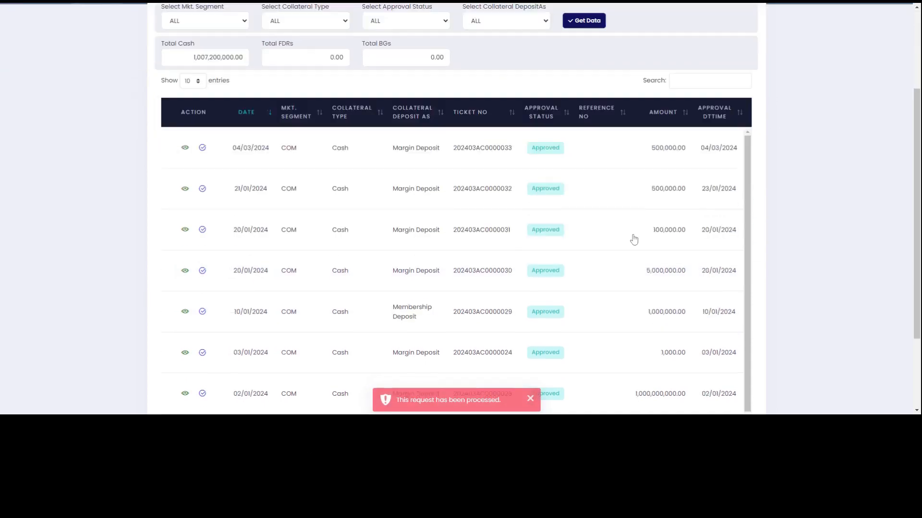
{"action": "scroll", "coordinate": [631, 234], "scroll_direction": "up", "scroll_amount": 5}
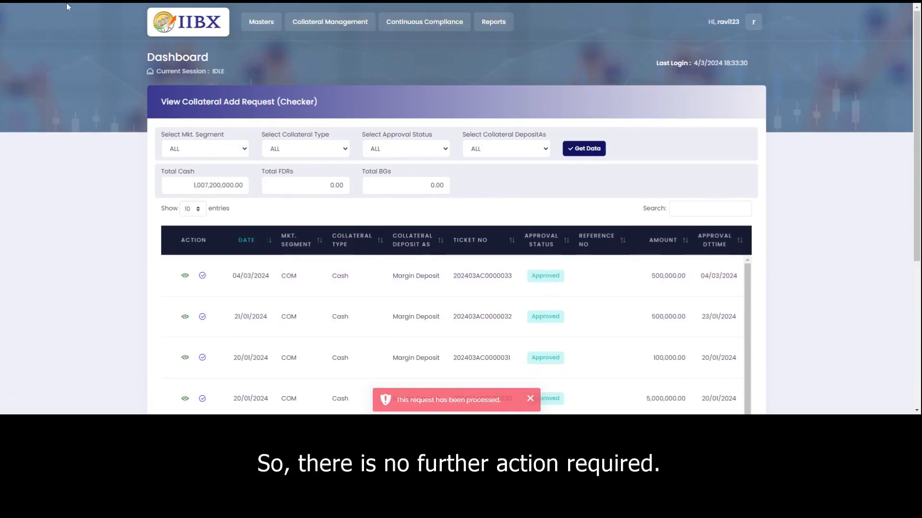
{"action": "key", "text": "F5"}
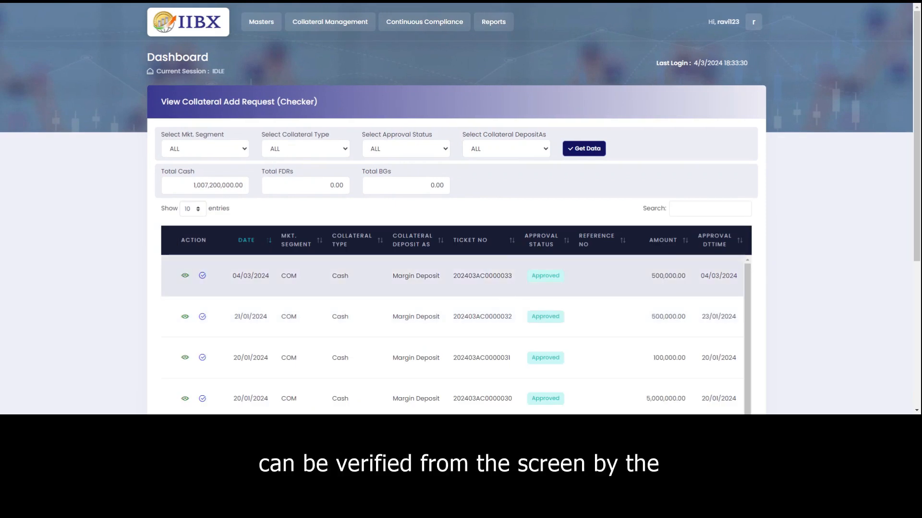
View the approved release list with its one 1,000.00 cash Margin Deposit, then bring up Continuous Compliance.
{"action": "left_click", "coordinate": [342, 27]}
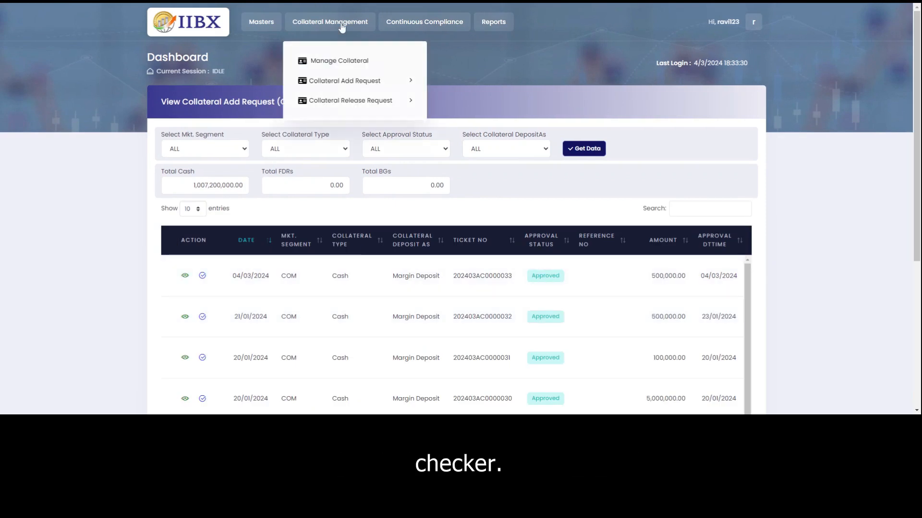
{"action": "mouse_move", "coordinate": [360, 101]}
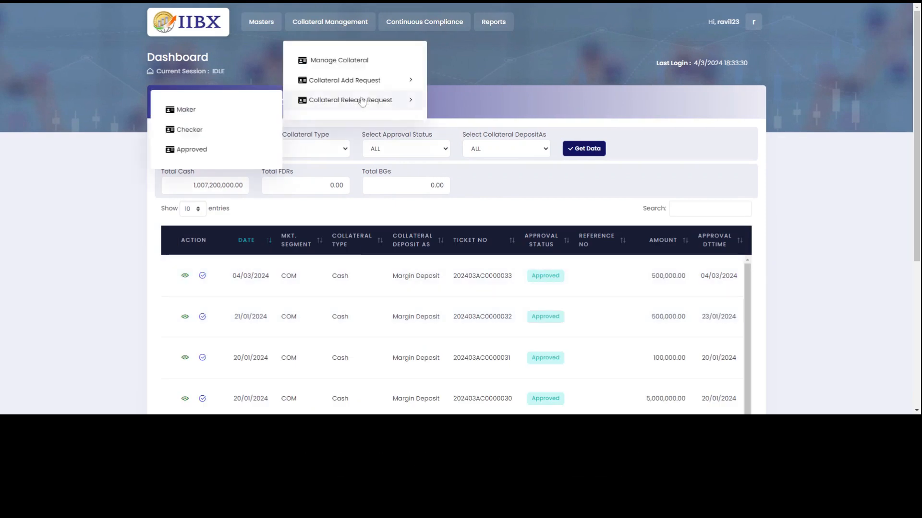
{"action": "left_click", "coordinate": [196, 152]}
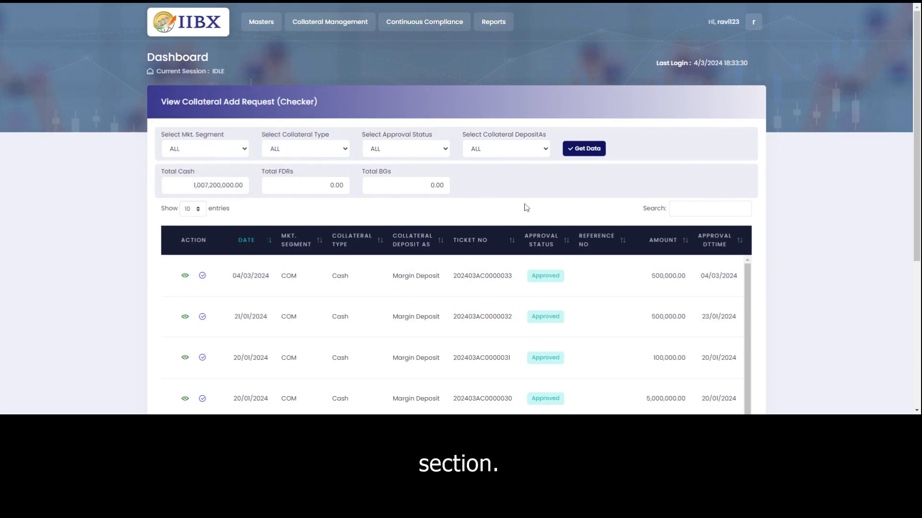
{"action": "scroll", "coordinate": [622, 243], "scroll_direction": "down", "scroll_amount": 5}
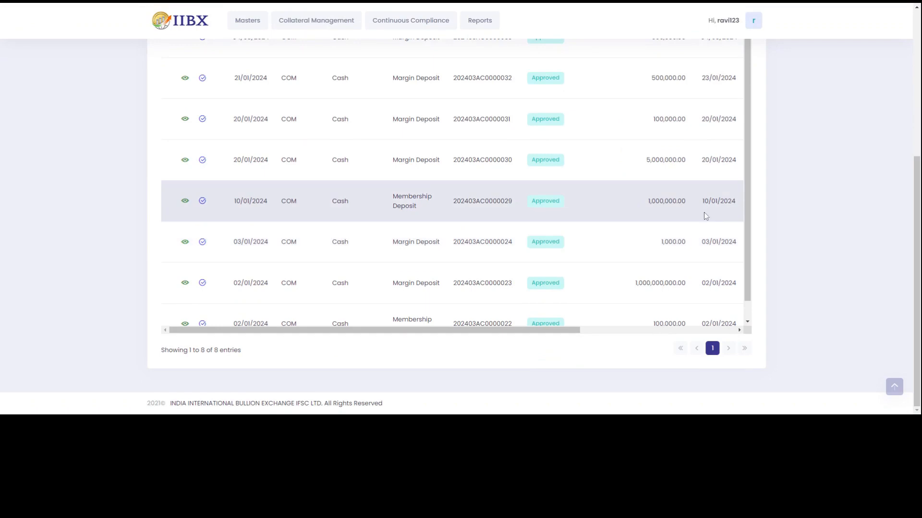
{"action": "left_click_drag", "start_coordinate": [742, 197], "coordinate": [741, 279]}
{"action": "scroll", "coordinate": [741, 280], "scroll_direction": "up", "scroll_amount": 1}
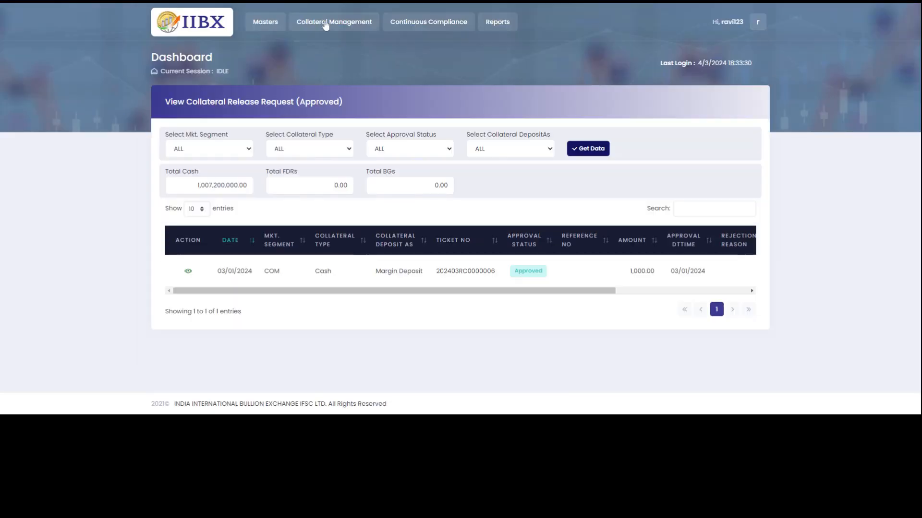
{"action": "left_click", "coordinate": [325, 25]}
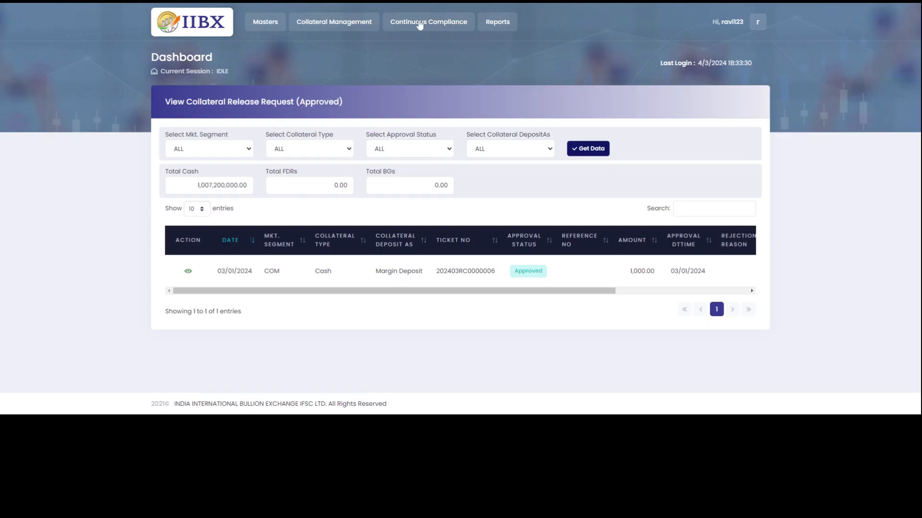
{"action": "left_click", "coordinate": [419, 24]}
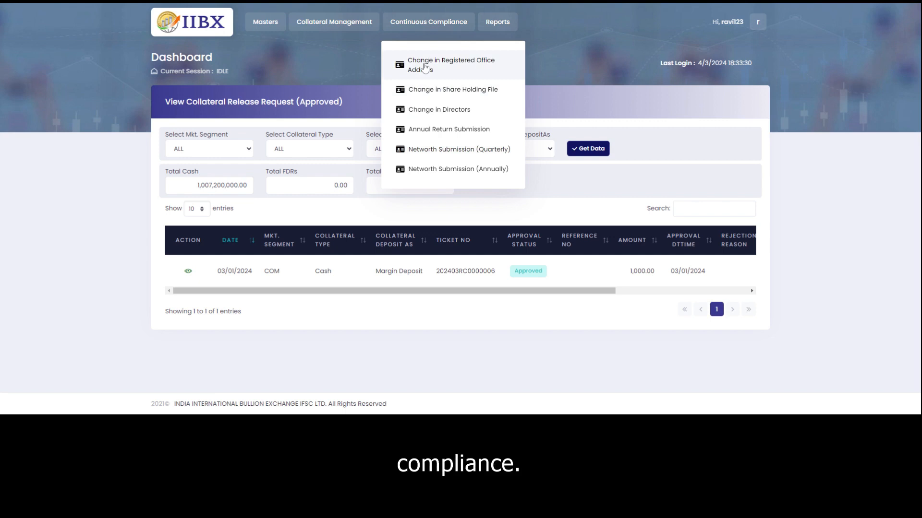
Download the template from Change in Registered Office Address, then bring up the Reports menu.
{"action": "left_click", "coordinate": [425, 68]}
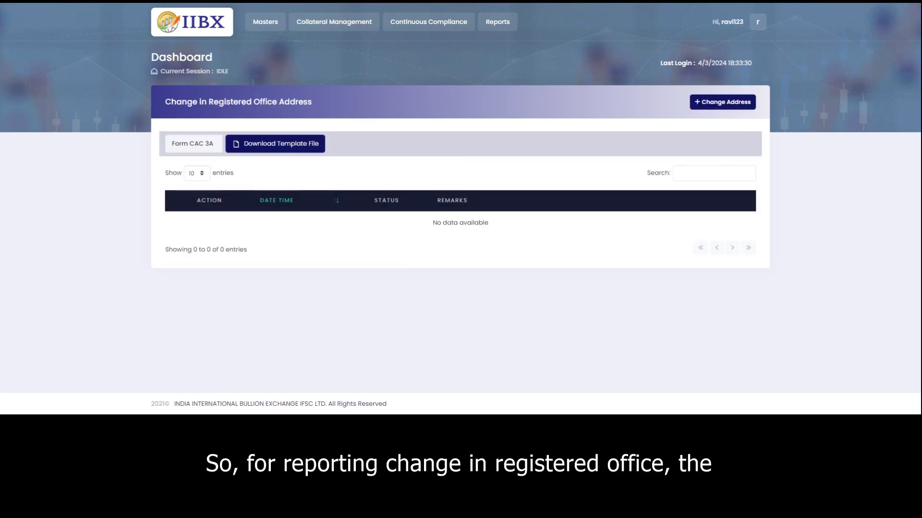
{"action": "left_click", "coordinate": [289, 150]}
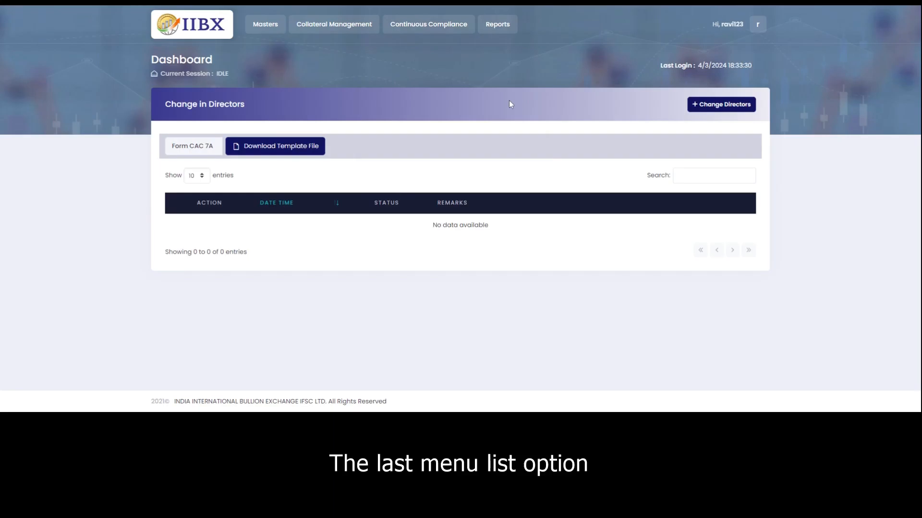
{"action": "left_click", "coordinate": [498, 26]}
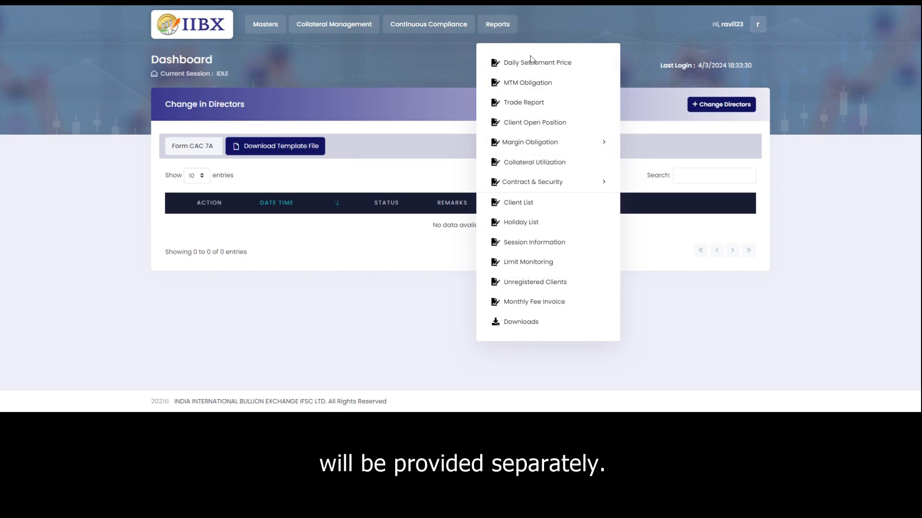
Open the Daily Settlement Price report for 04/03/2024 and scroll through its eight gold futures contracts.
{"action": "left_click", "coordinate": [536, 66]}
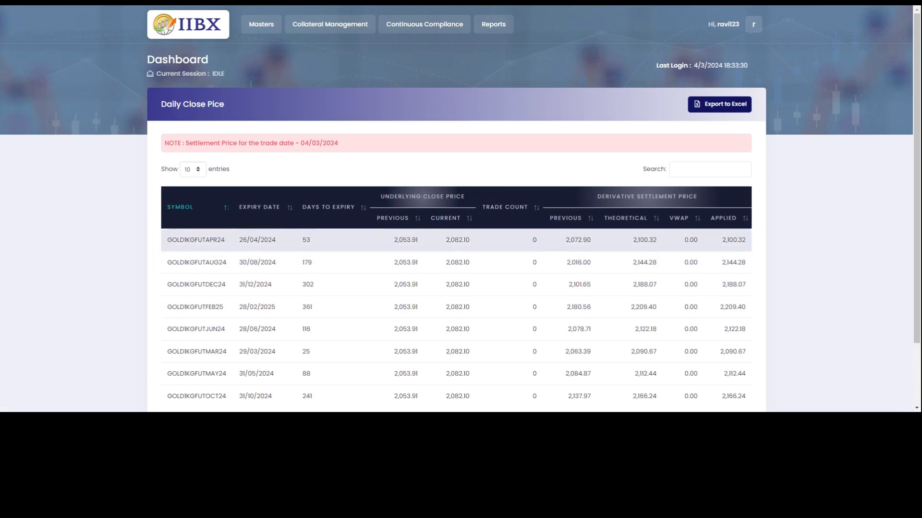
{"action": "scroll", "coordinate": [456, 240], "scroll_direction": "down", "scroll_amount": 2}
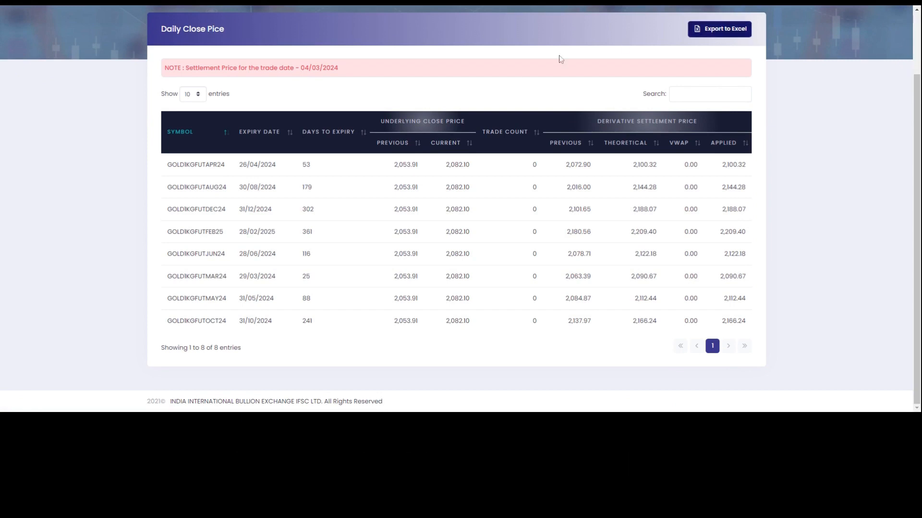
{"action": "scroll", "coordinate": [541, 124], "scroll_direction": "up", "scroll_amount": 1}
{"action": "scroll", "coordinate": [540, 124], "scroll_direction": "up", "scroll_amount": 1}
{"action": "left_click", "coordinate": [499, 27]}
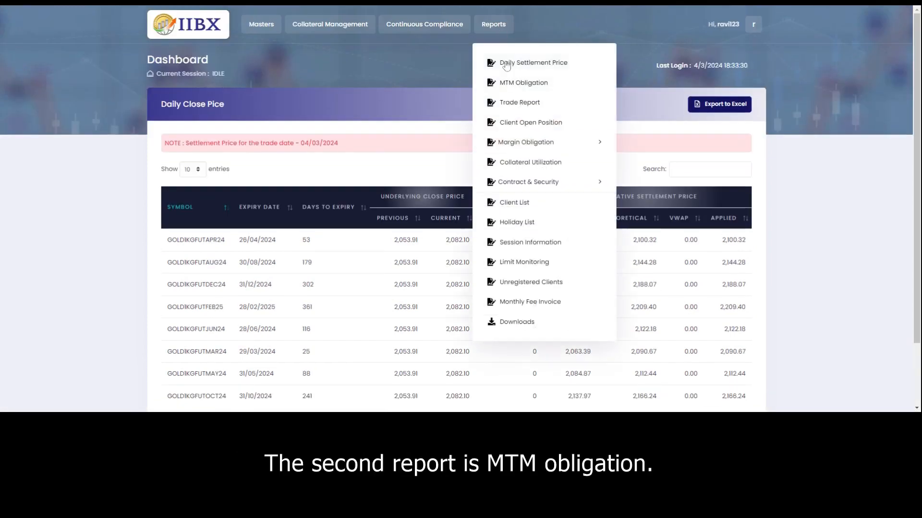
Generate the MTM Obligation report clientwise-contractwise, then grouped by clients, by members, and by clients again.
{"action": "left_click", "coordinate": [511, 89]}
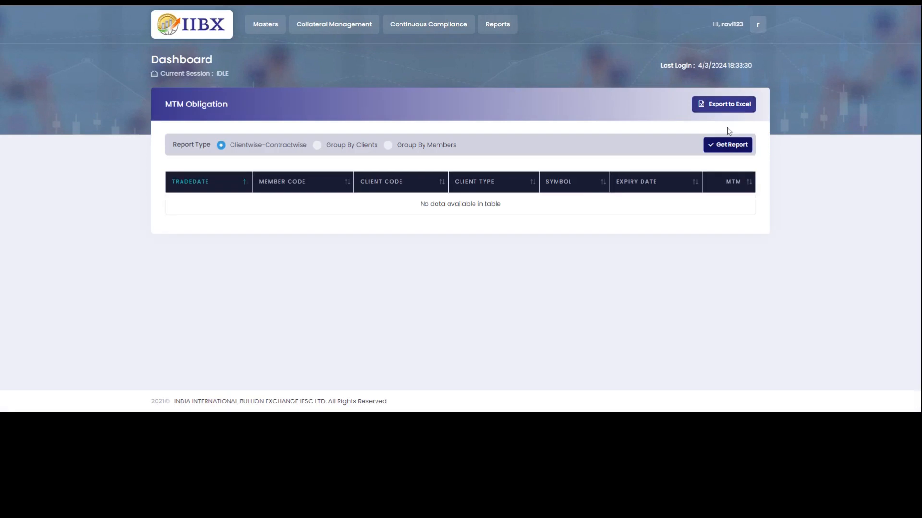
{"action": "left_click", "coordinate": [727, 145]}
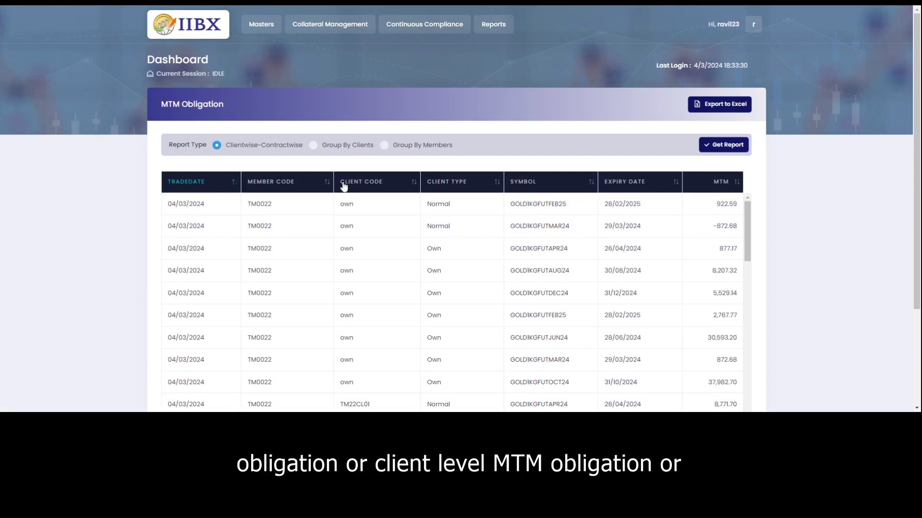
{"action": "left_click", "coordinate": [314, 146]}
{"action": "left_click", "coordinate": [718, 145]}
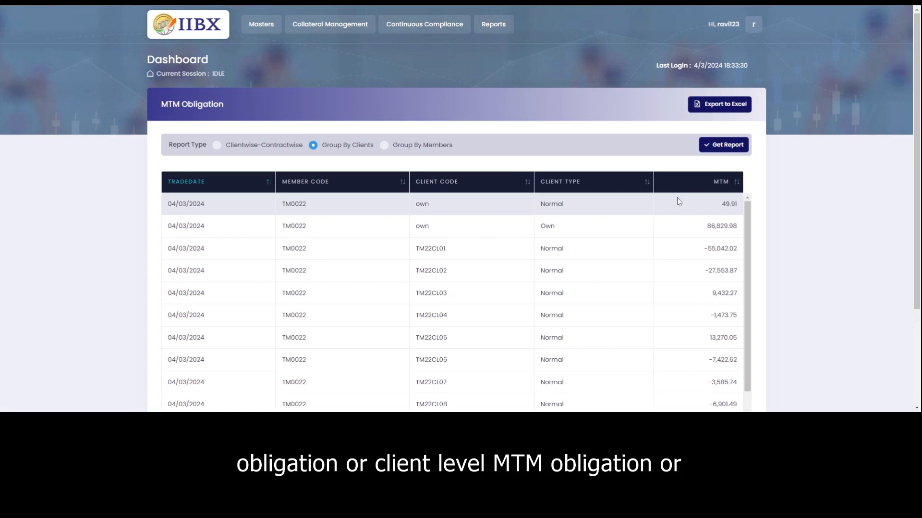
{"action": "left_click", "coordinate": [384, 146]}
{"action": "left_click", "coordinate": [720, 146]}
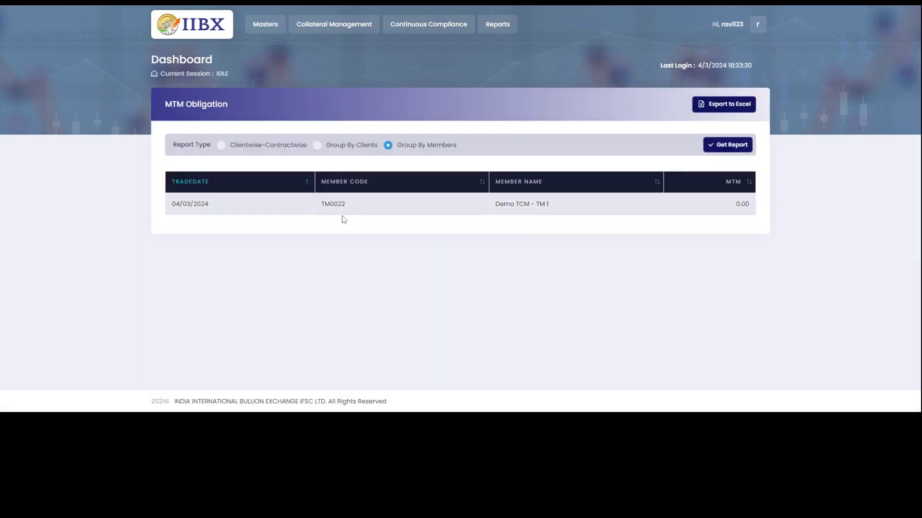
{"action": "left_click", "coordinate": [316, 145]}
{"action": "left_click", "coordinate": [729, 146]}
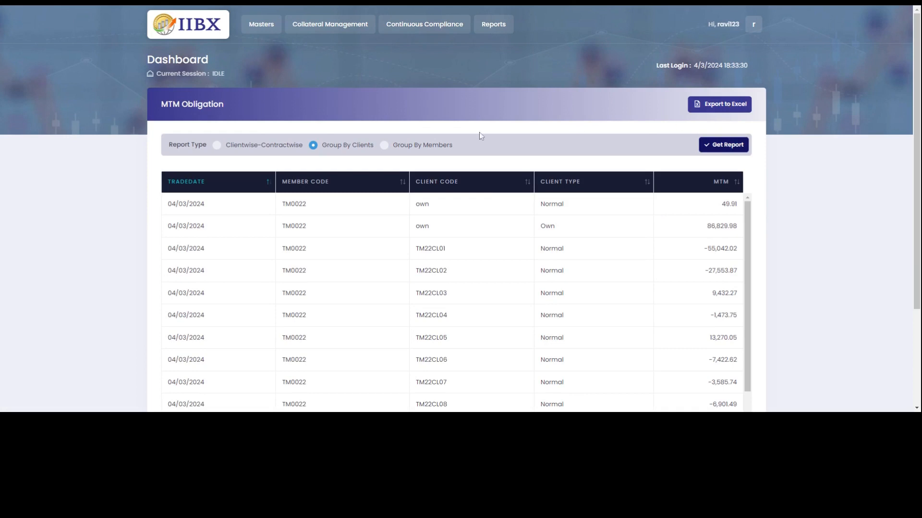
{"action": "left_click", "coordinate": [494, 25]}
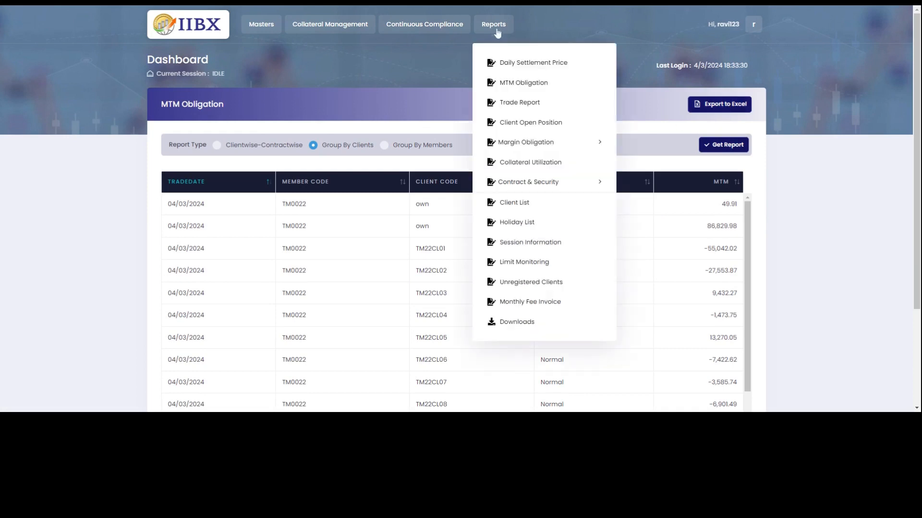
Open the Trade Report and tick Show Filter to display per-column filters.
{"action": "left_click", "coordinate": [514, 105]}
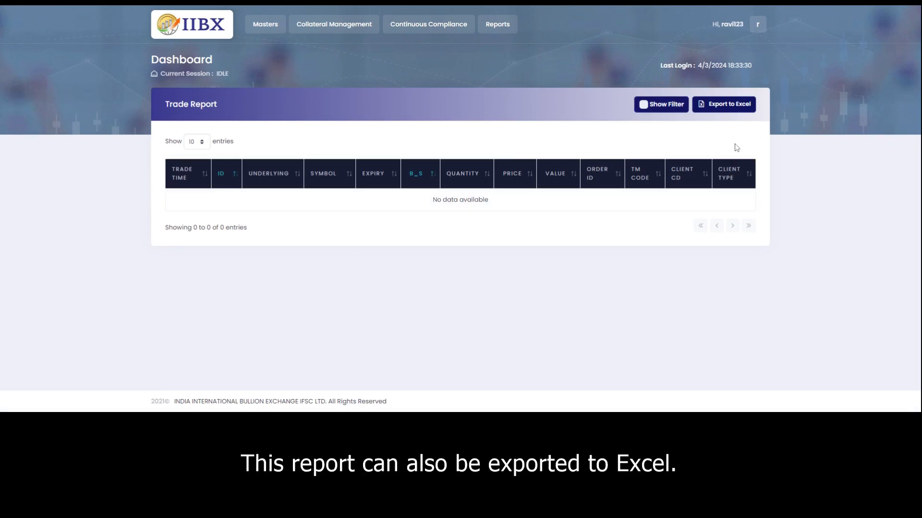
{"action": "left_click", "coordinate": [667, 106]}
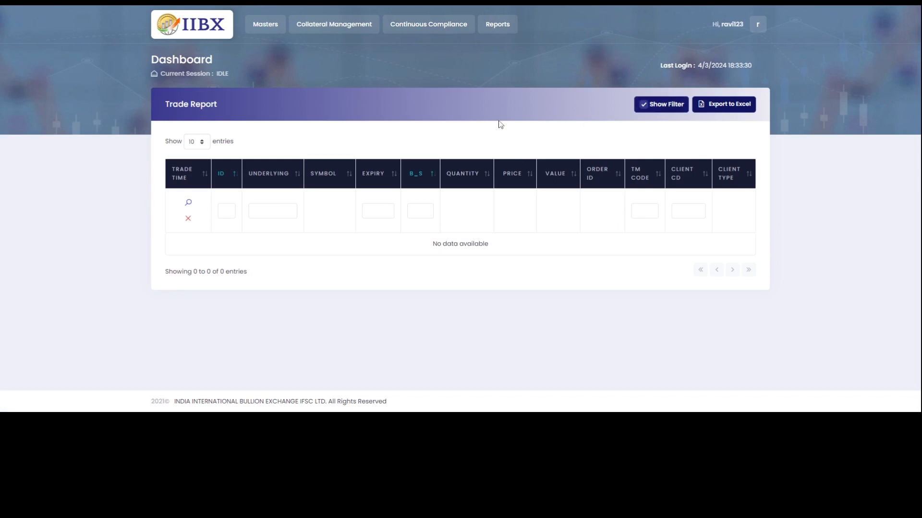
{"action": "left_click", "coordinate": [494, 25]}
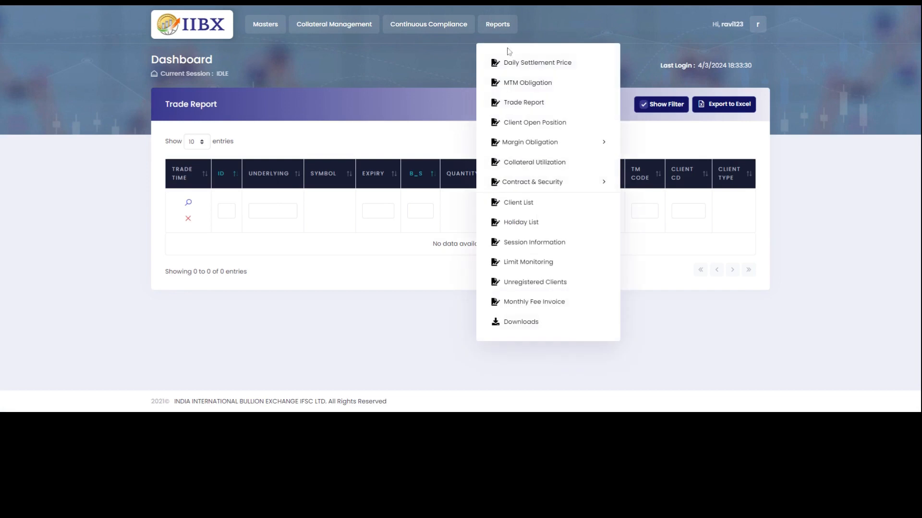
Load the Client Open Position data to list TM0022's GOLD positions by expiry with net quantities.
{"action": "left_click", "coordinate": [534, 126]}
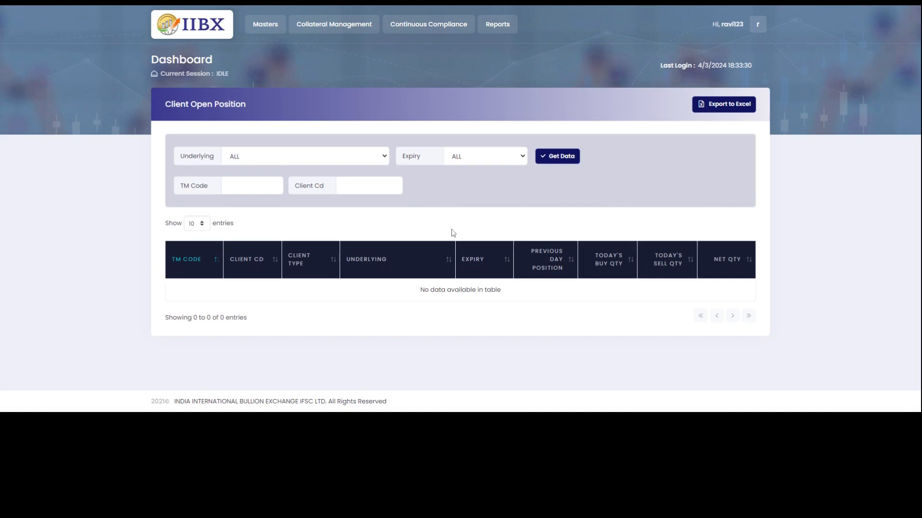
{"action": "left_click", "coordinate": [556, 157]}
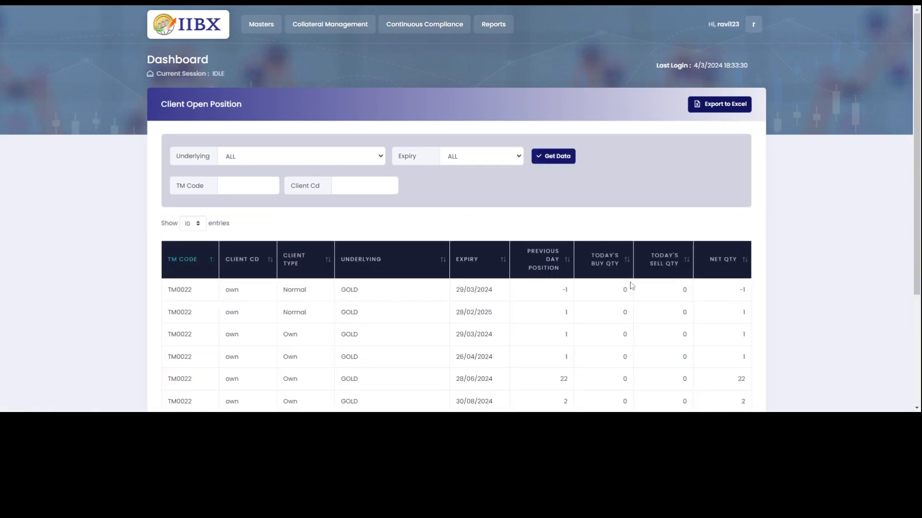
{"action": "scroll", "coordinate": [644, 291], "scroll_direction": "down", "scroll_amount": 2}
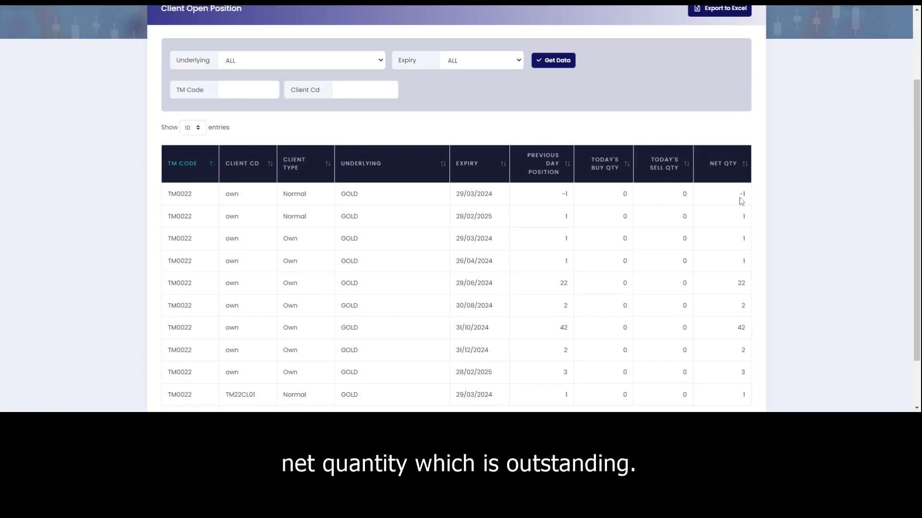
{"action": "scroll", "coordinate": [629, 129], "scroll_direction": "up", "scroll_amount": 2}
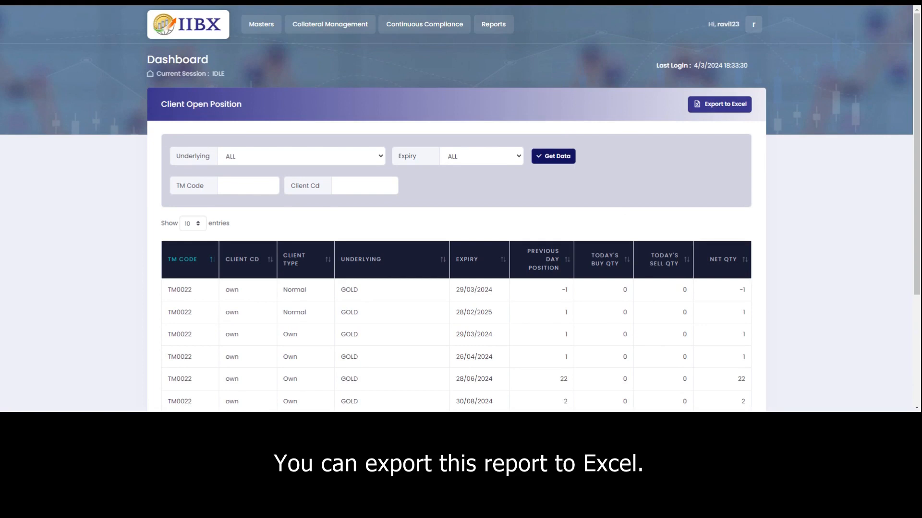
{"action": "left_click", "coordinate": [498, 26]}
{"action": "mouse_move", "coordinate": [532, 147]}
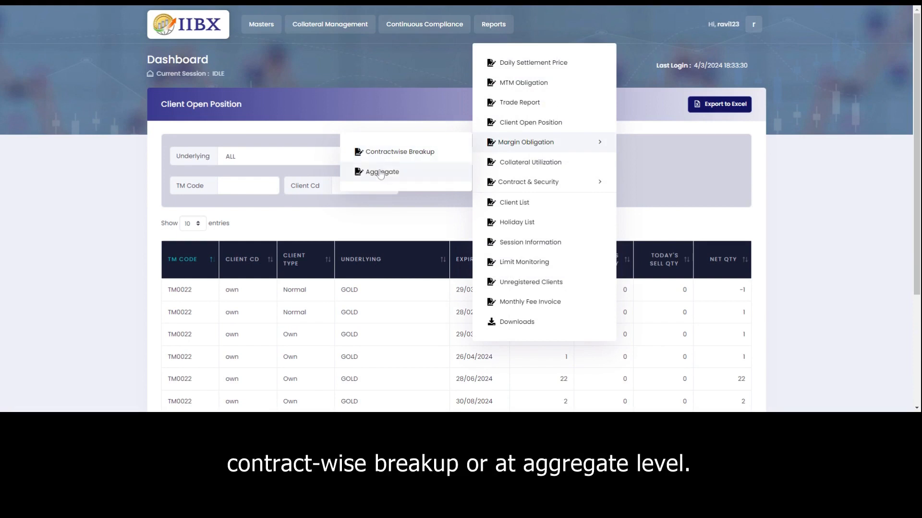
Open the contractwise Margin Obligation report and load its data for TM0022.
{"action": "left_click", "coordinate": [395, 153]}
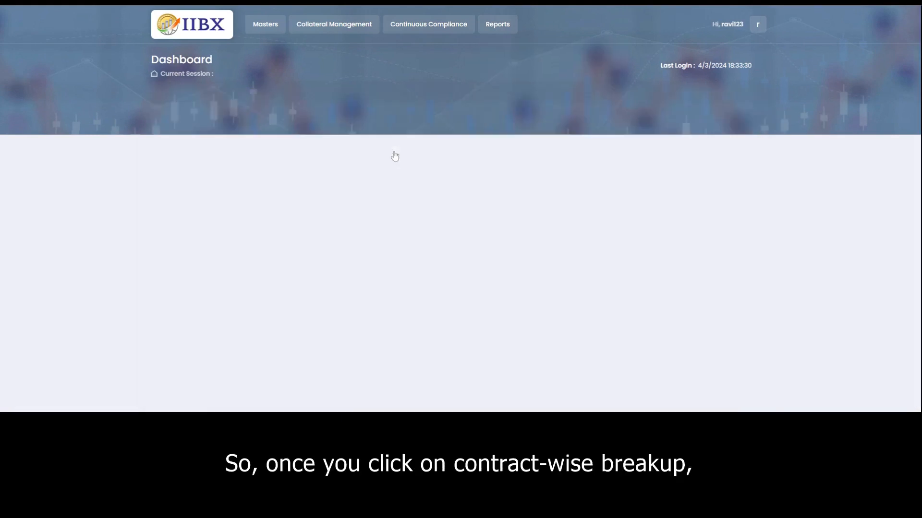
{"action": "left_click", "coordinate": [610, 198]}
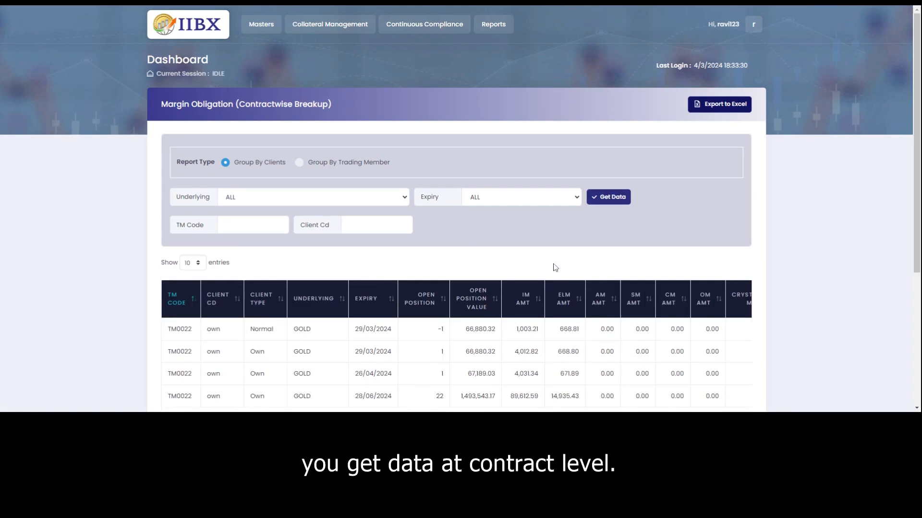
{"action": "scroll", "coordinate": [551, 267], "scroll_direction": "down", "scroll_amount": 3}
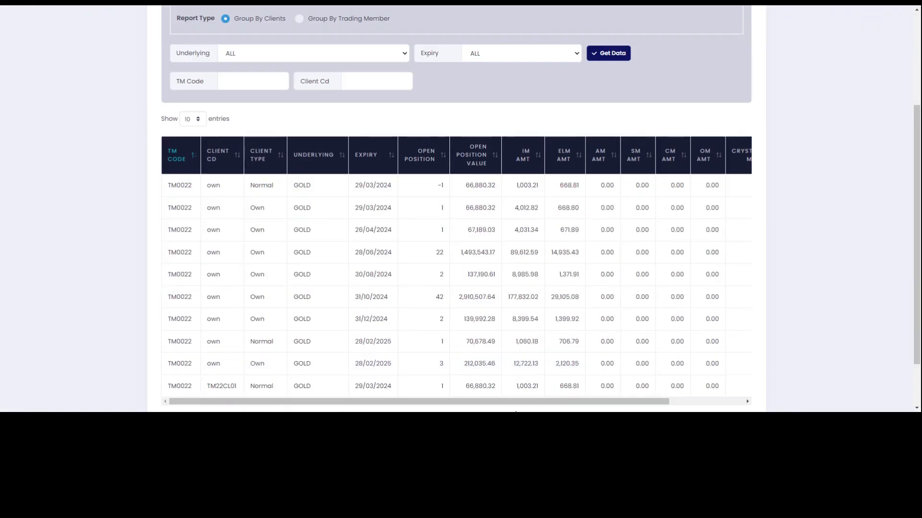
{"action": "left_click_drag", "start_coordinate": [521, 403], "coordinate": [607, 403]}
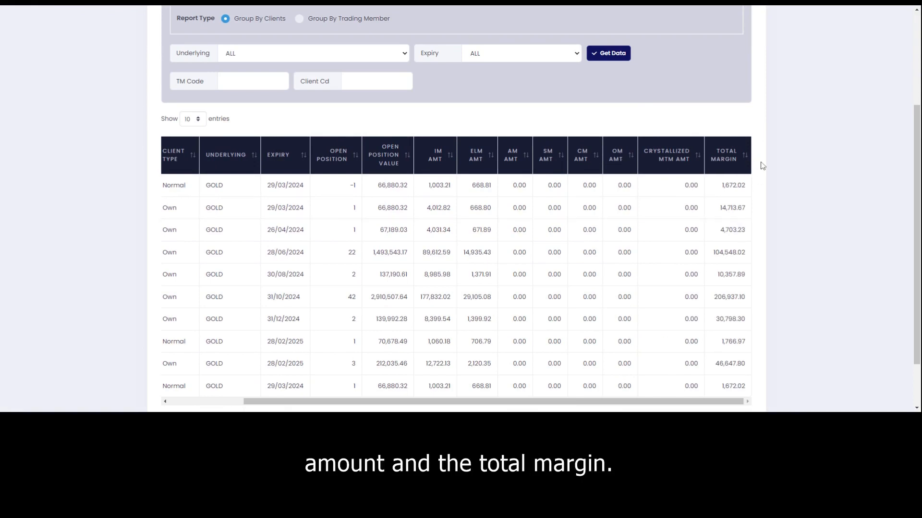
{"action": "left_click_drag", "start_coordinate": [681, 406], "coordinate": [508, 384]}
{"action": "scroll", "coordinate": [508, 384], "scroll_direction": "up", "scroll_amount": 3}
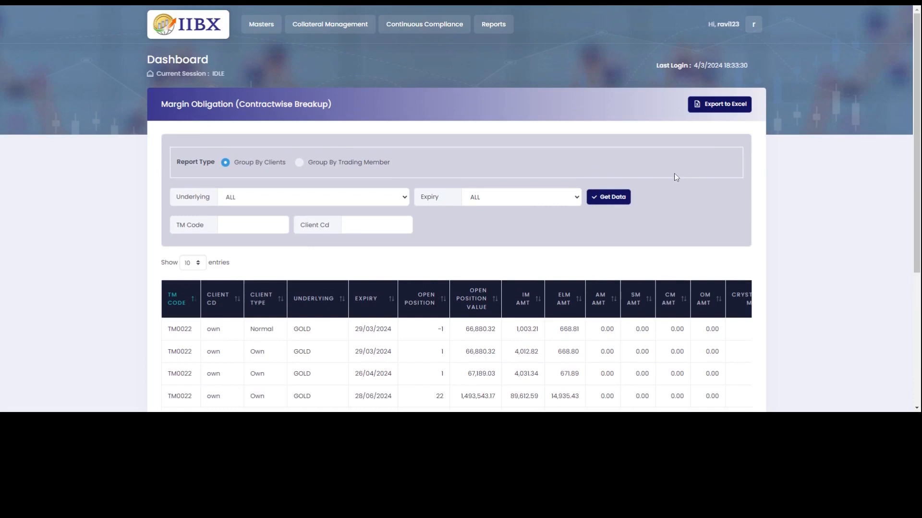
Regroup the margin report by trading member, showing one GOLD margin row per expiry.
{"action": "left_click", "coordinate": [300, 164]}
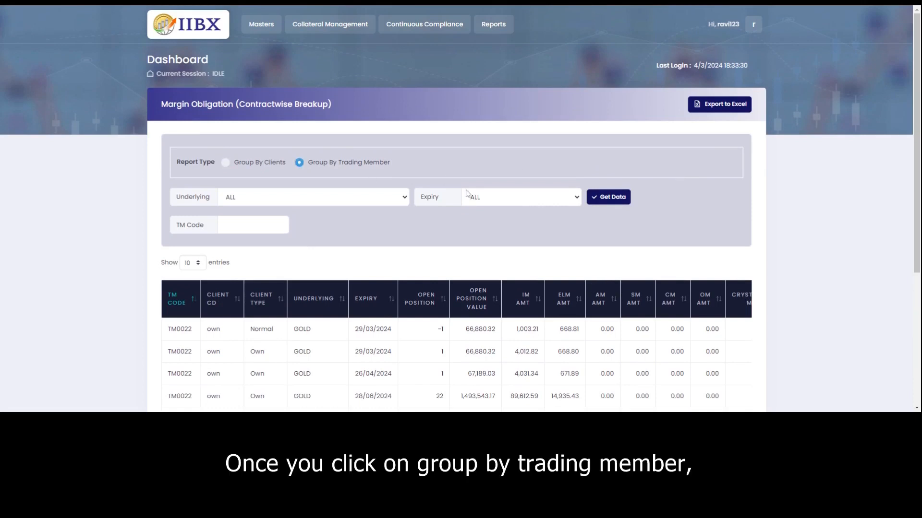
{"action": "left_click", "coordinate": [609, 197]}
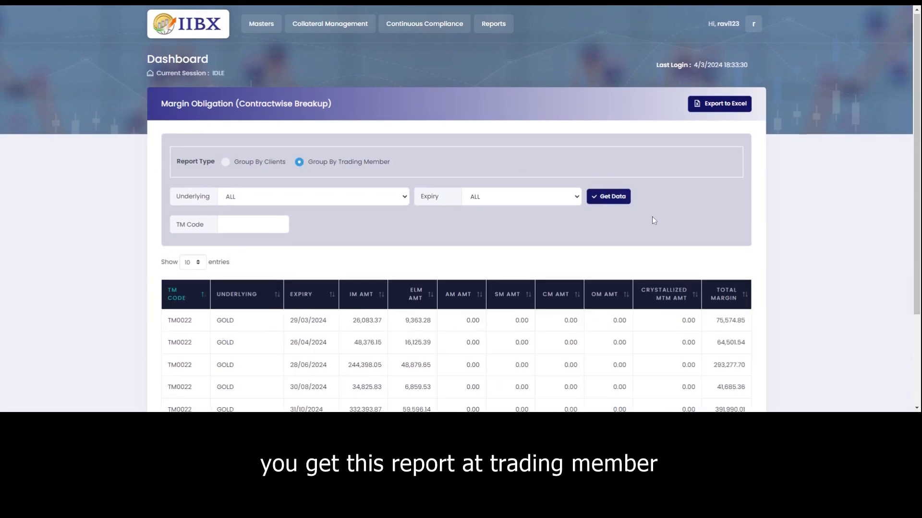
{"action": "scroll", "coordinate": [652, 217], "scroll_direction": "down", "scroll_amount": 3}
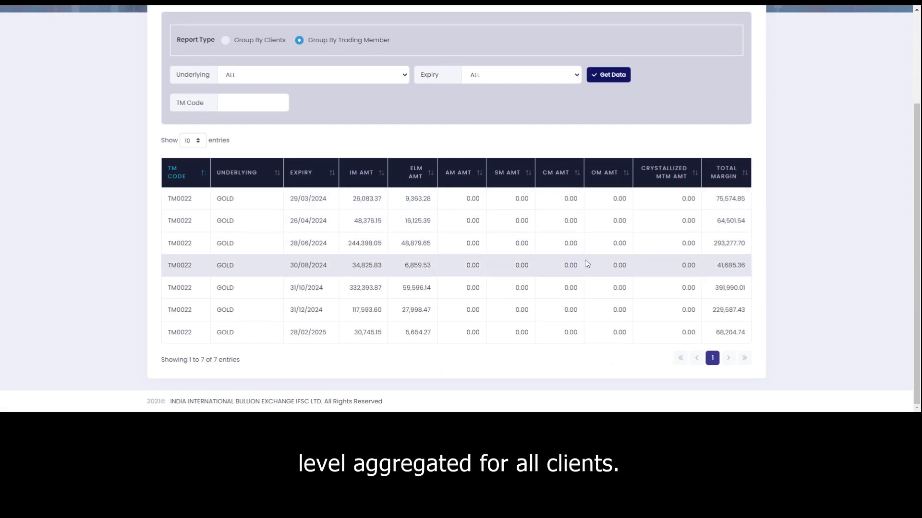
{"action": "scroll", "coordinate": [587, 263], "scroll_direction": "up", "scroll_amount": 3}
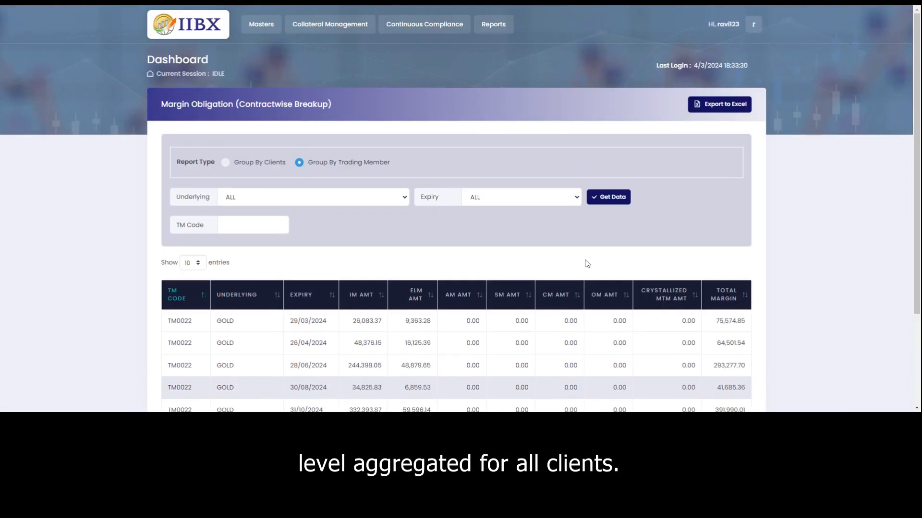
{"action": "left_click", "coordinate": [489, 25]}
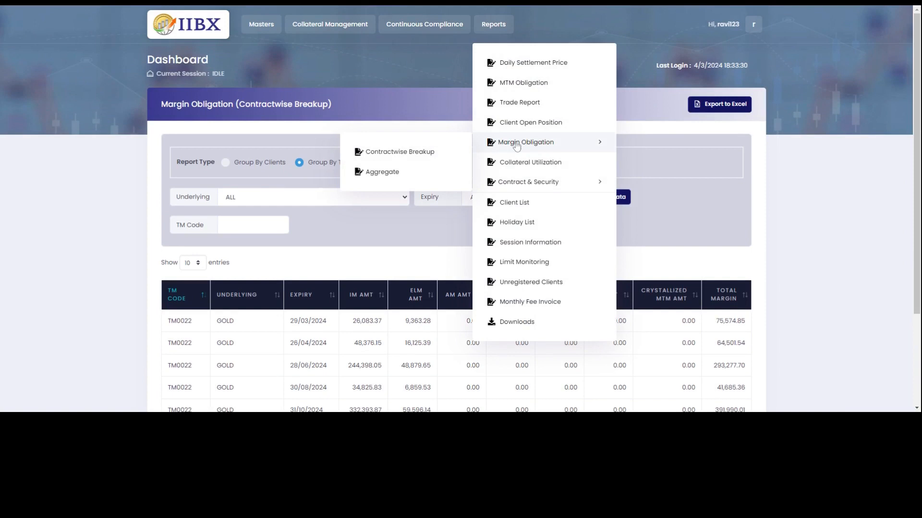
Load the Aggregate Margin Obligation report with total margins per TM0022 client, and select the Client Cd box.
{"action": "left_click", "coordinate": [384, 173]}
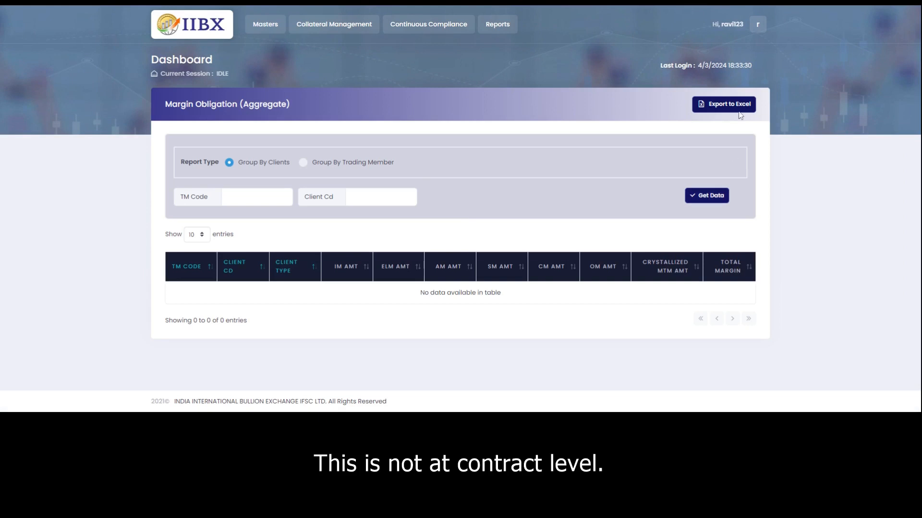
{"action": "left_click", "coordinate": [714, 197]}
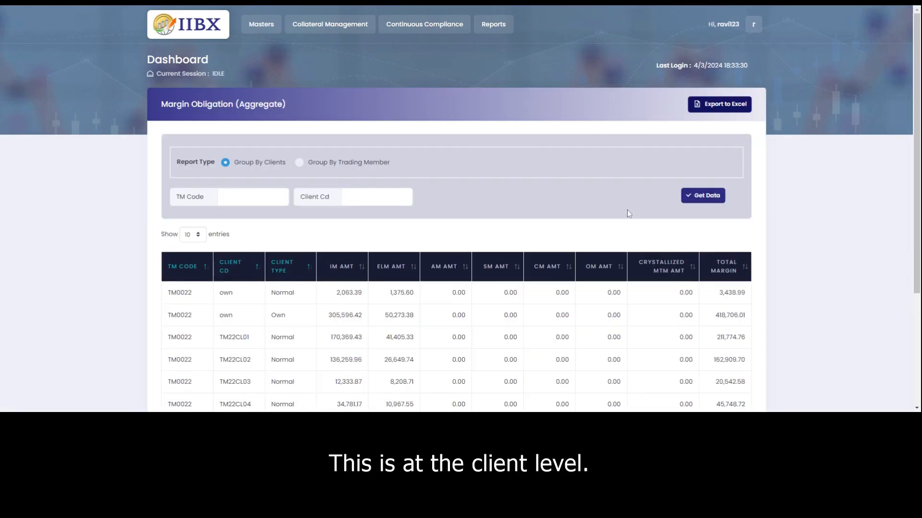
{"action": "scroll", "coordinate": [583, 278], "scroll_direction": "down", "scroll_amount": 2}
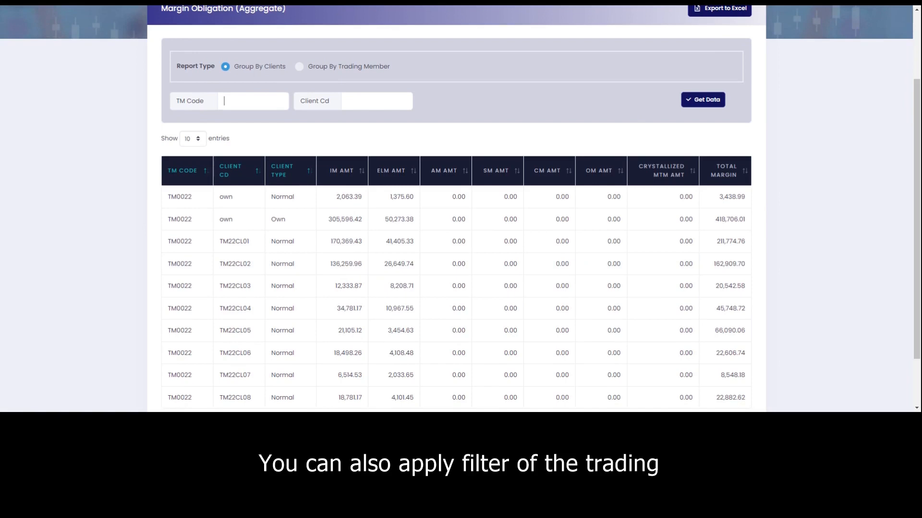
{"action": "left_click", "coordinate": [369, 101]}
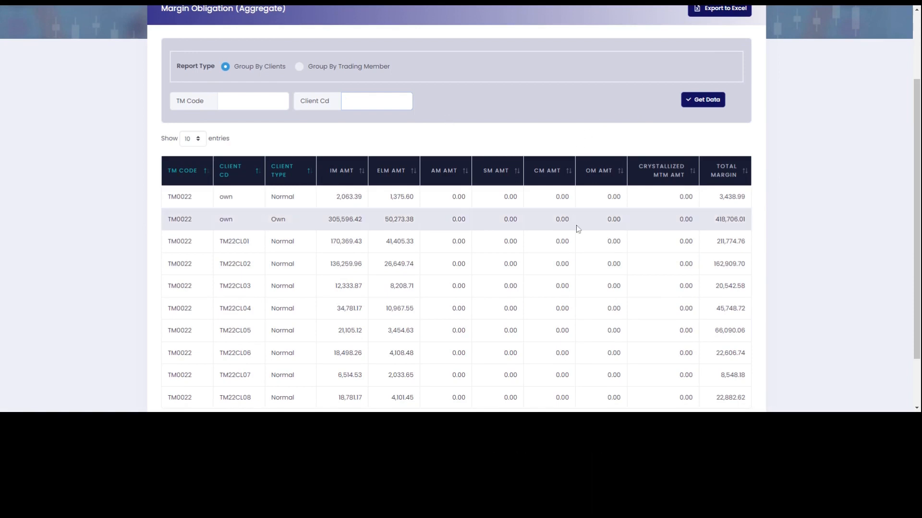
{"action": "scroll", "coordinate": [461, 269], "scroll_direction": "up", "scroll_amount": 3}
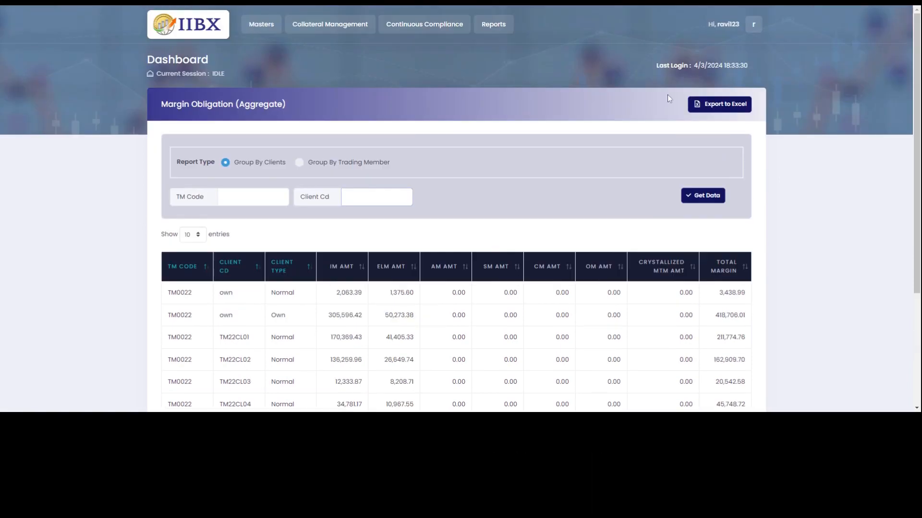
{"action": "left_click", "coordinate": [497, 29]}
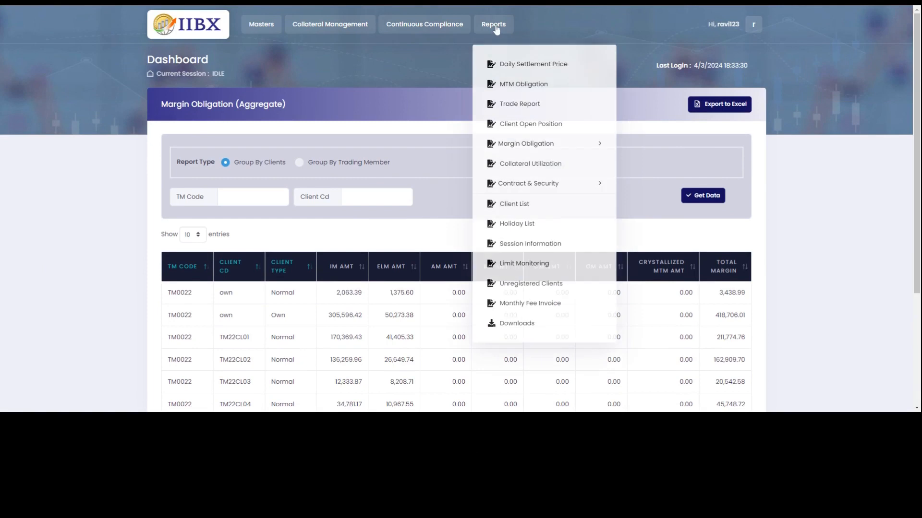
Open the Collateral Utilization report showing TM0022 at 0.29% and TM0023 at 0.00% utilized.
{"action": "left_click", "coordinate": [536, 167]}
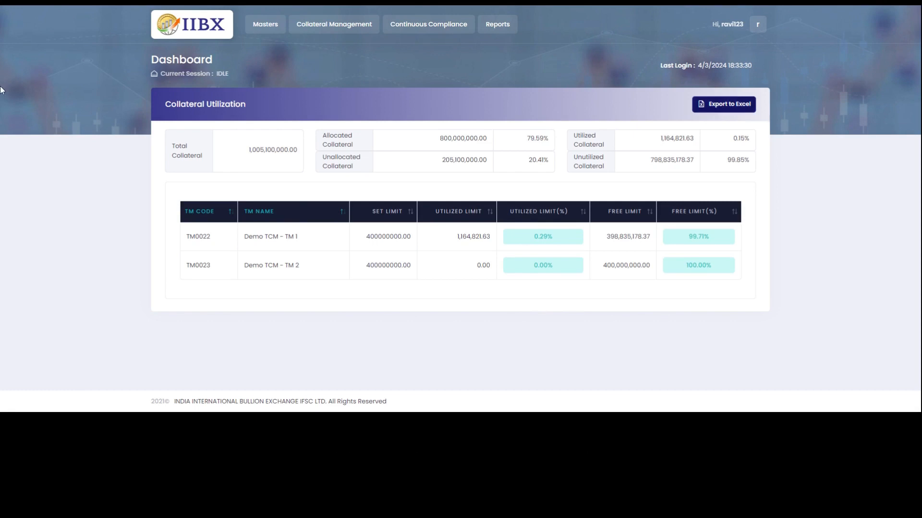
{"action": "left_click", "coordinate": [512, 30]}
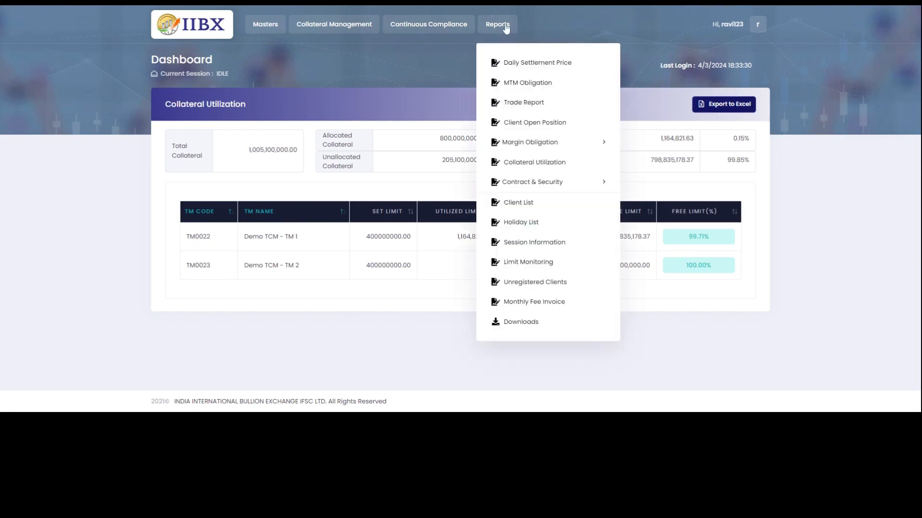
Open the Security List report and scroll through the GOLD securities table.
{"action": "mouse_move", "coordinate": [538, 191]}
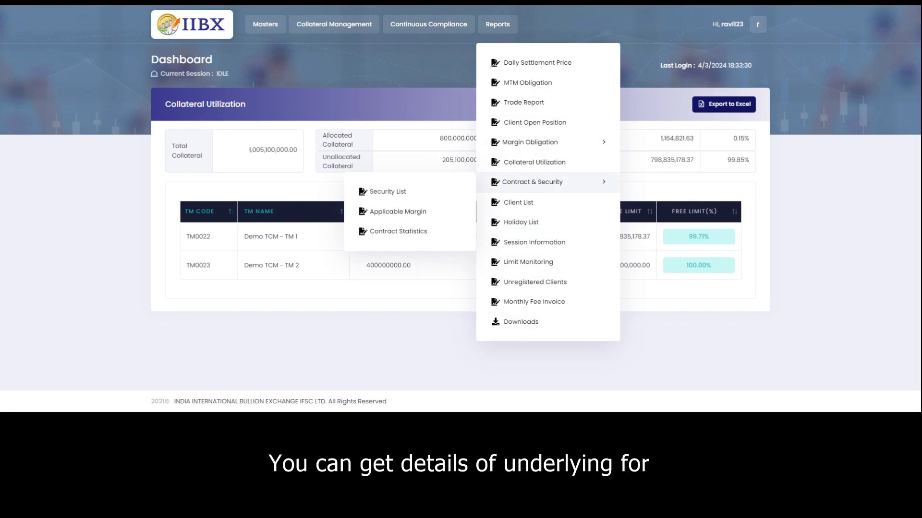
{"action": "left_click", "coordinate": [402, 192]}
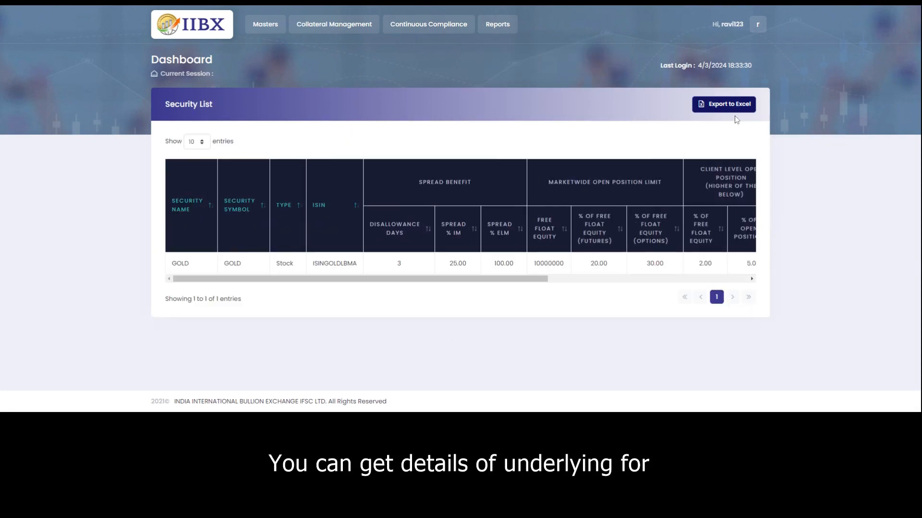
{"action": "left_click_drag", "start_coordinate": [319, 279], "coordinate": [263, 264]}
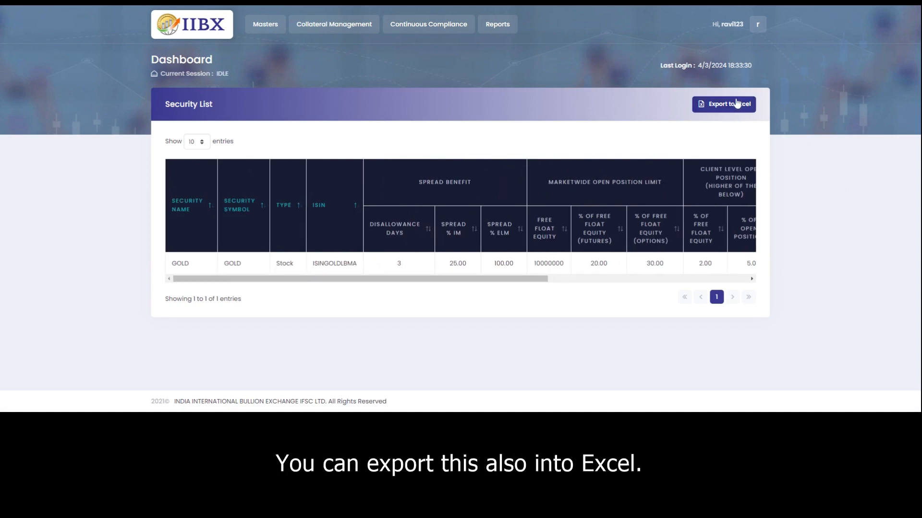
Bring up the Applicable Margin report showing VaR, IM and total margin for eight GOLD futures.
{"action": "left_click", "coordinate": [500, 27]}
{"action": "mouse_move", "coordinate": [543, 182]}
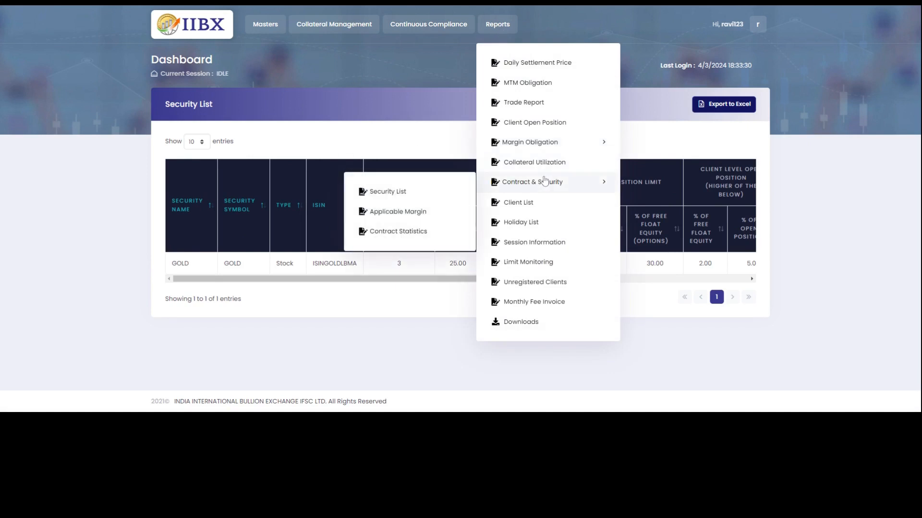
{"action": "left_click", "coordinate": [405, 216]}
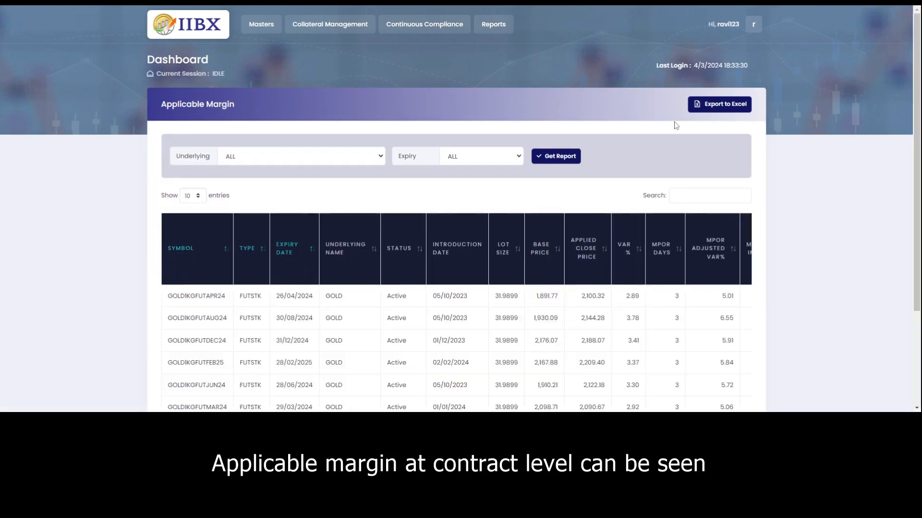
{"action": "scroll", "coordinate": [424, 283], "scroll_direction": "down", "scroll_amount": 3}
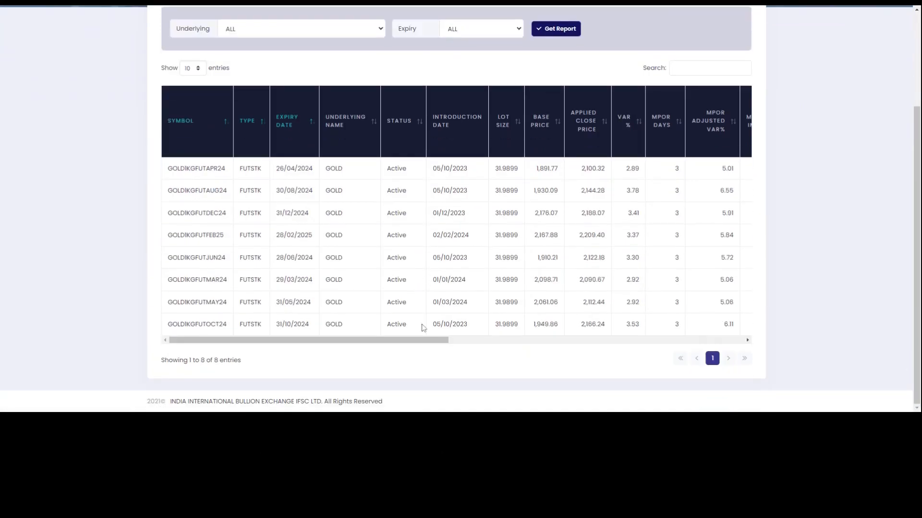
{"action": "left_click_drag", "start_coordinate": [410, 340], "coordinate": [391, 327]}
{"action": "scroll", "coordinate": [650, 258], "scroll_direction": "up", "scroll_amount": 3}
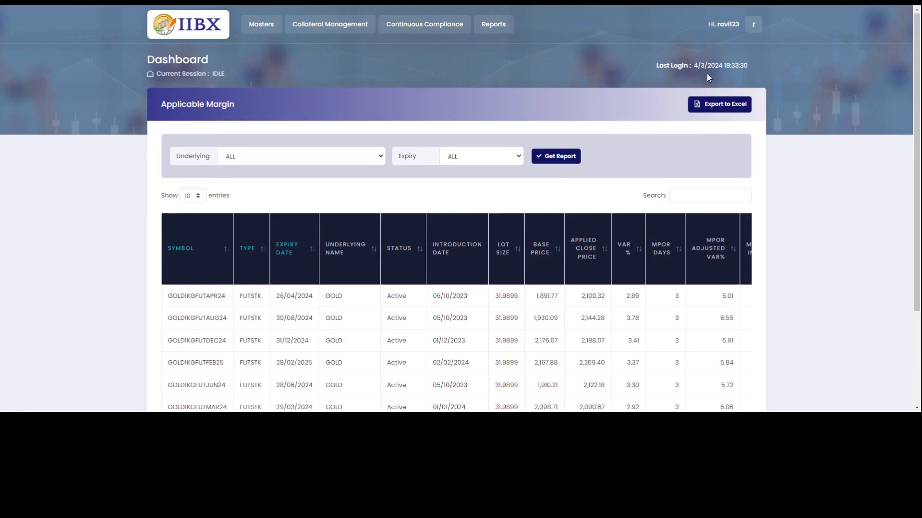
Open Contract Statistics and load the data for all GOLD contracts.
{"action": "left_click", "coordinate": [494, 26]}
{"action": "mouse_move", "coordinate": [527, 190]}
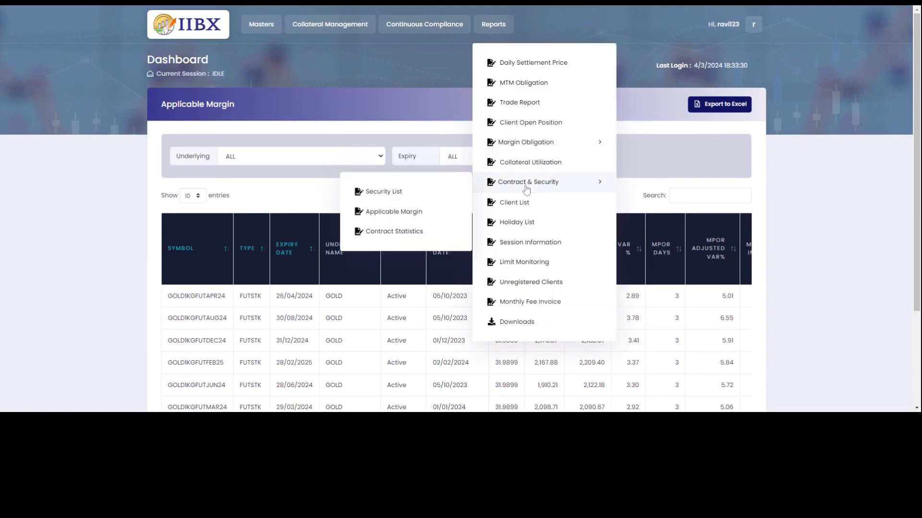
{"action": "left_click", "coordinate": [401, 232]}
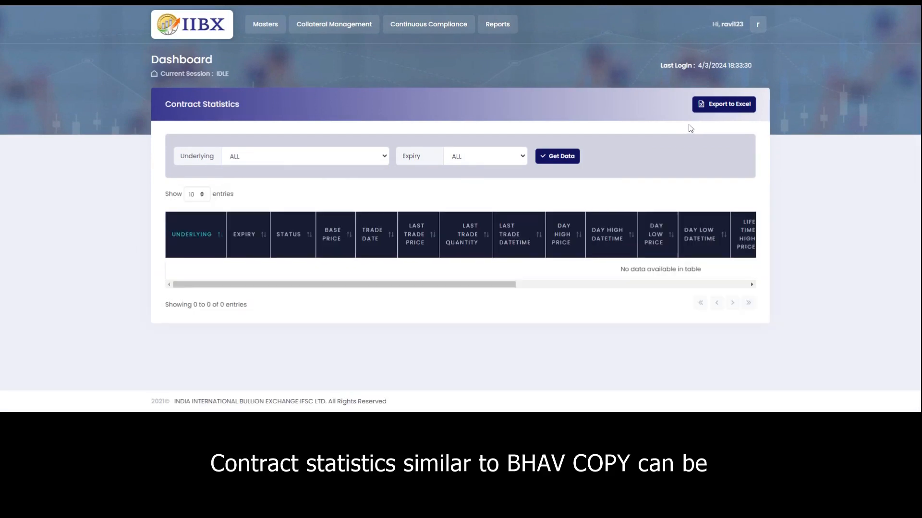
{"action": "left_click", "coordinate": [575, 161]}
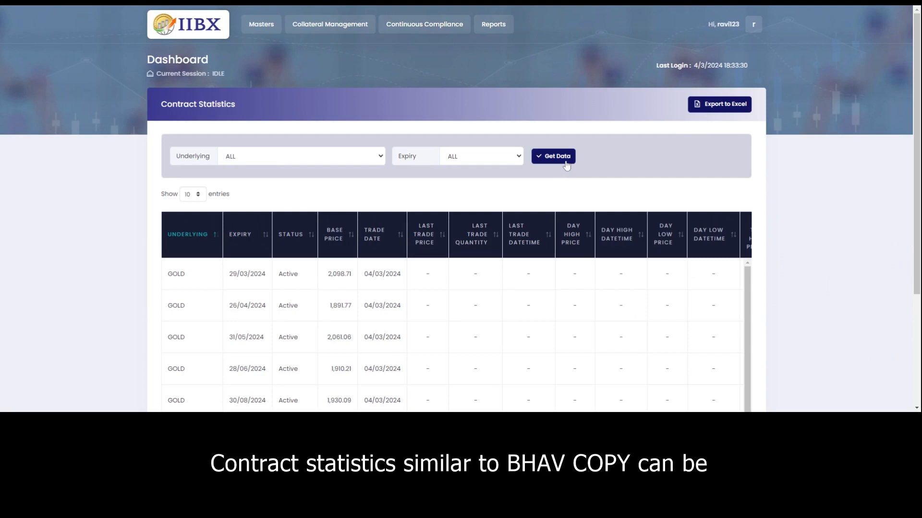
Scroll the statistics table across to view lifetime highs, lows and applied close prices.
{"action": "scroll", "coordinate": [458, 331], "scroll_direction": "down", "scroll_amount": 1}
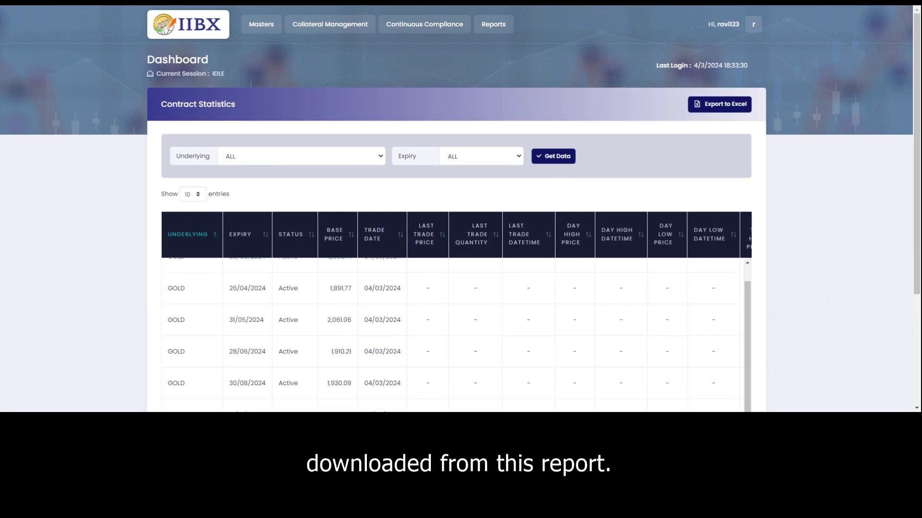
{"action": "scroll", "coordinate": [530, 316], "scroll_direction": "up", "scroll_amount": 1}
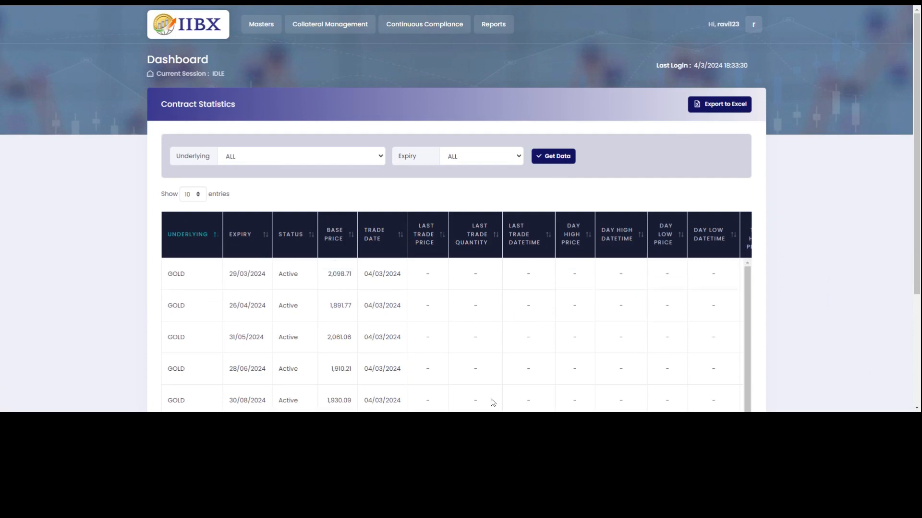
{"action": "scroll", "coordinate": [660, 321], "scroll_direction": "down", "scroll_amount": 1}
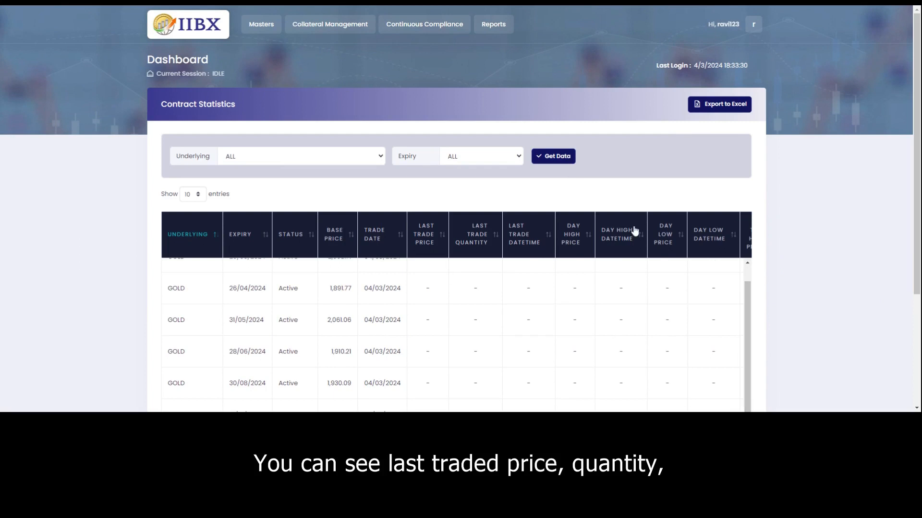
{"action": "scroll", "coordinate": [911, 203], "scroll_direction": "down", "scroll_amount": 2}
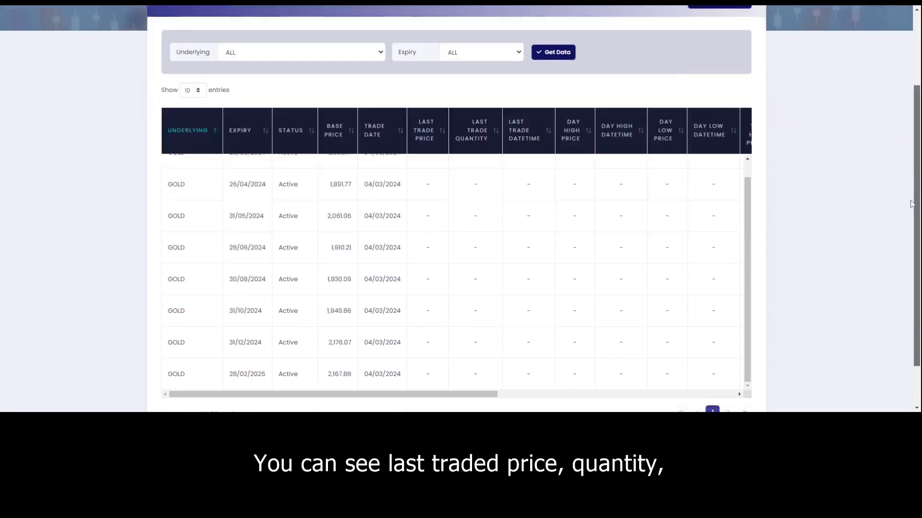
{"action": "mouse_move", "coordinate": [912, 205]}
{"action": "left_mouse_down"}
{"action": "mouse_move", "coordinate": [909, 240]}
{"action": "mouse_move", "coordinate": [910, 222]}
{"action": "left_mouse_up"}
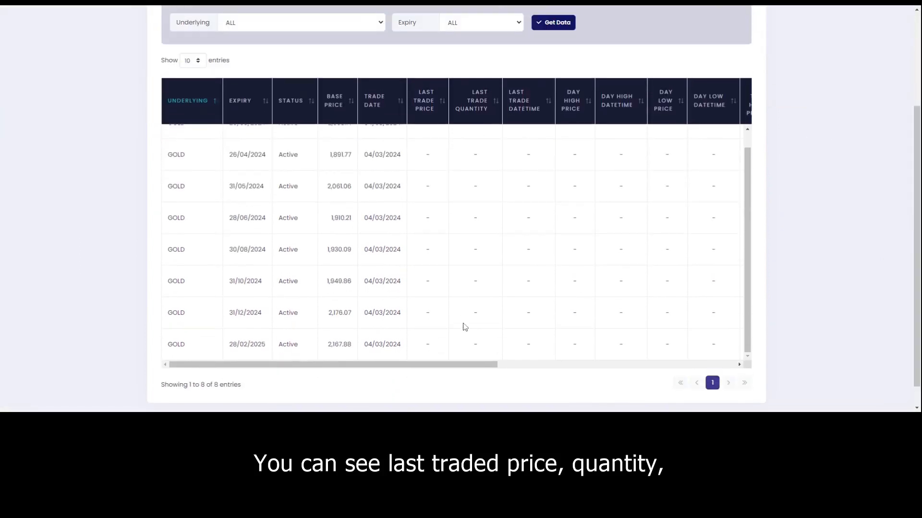
{"action": "left_click_drag", "start_coordinate": [474, 367], "coordinate": [713, 371]}
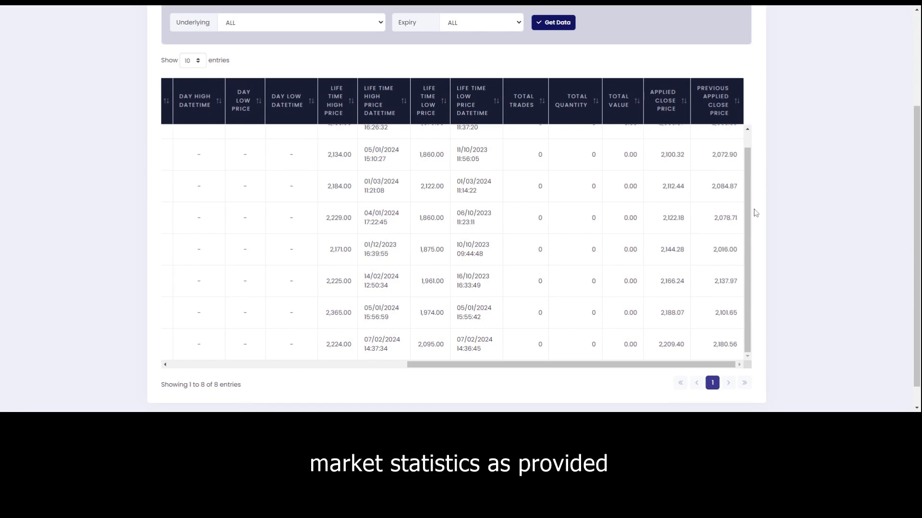
{"action": "scroll", "coordinate": [747, 211], "scroll_direction": "up", "scroll_amount": 1}
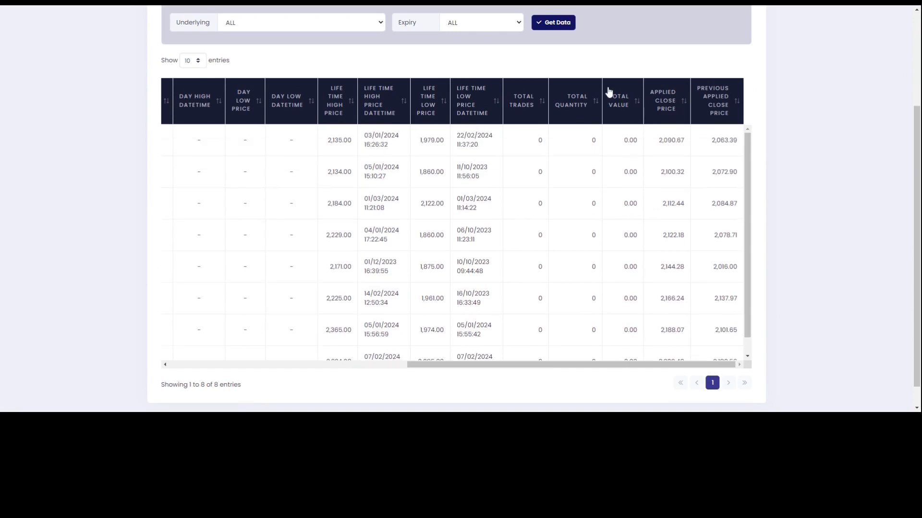
{"action": "scroll", "coordinate": [607, 90], "scroll_direction": "up", "scroll_amount": 3}
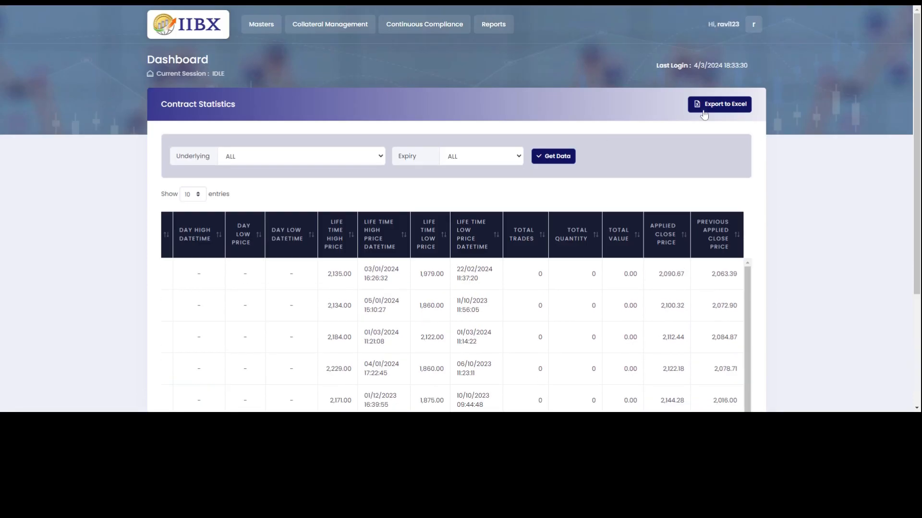
{"action": "left_click", "coordinate": [495, 24]}
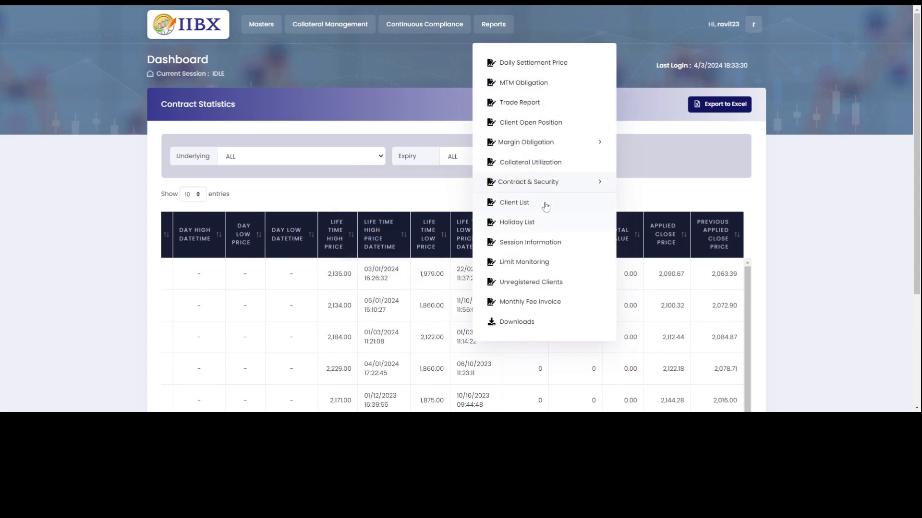
Run the Client List report with its default filters, which returns no client data.
{"action": "mouse_move", "coordinate": [545, 183]}
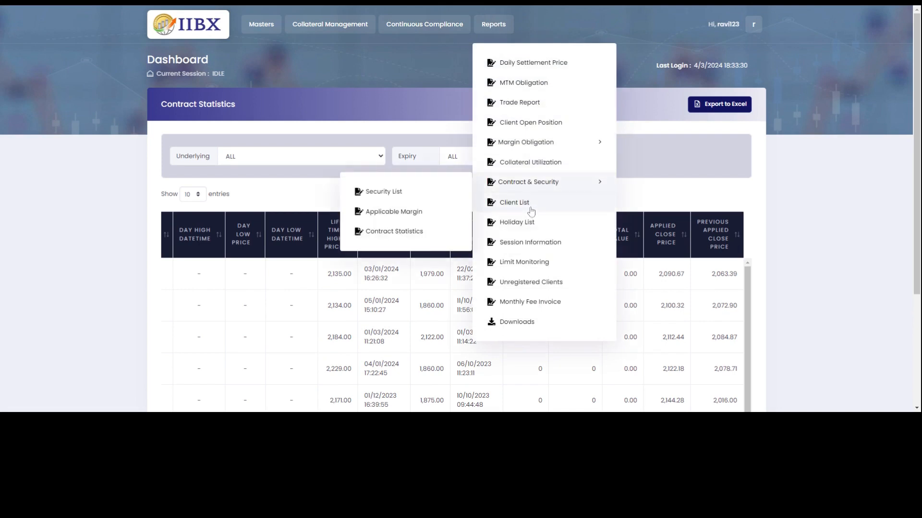
{"action": "left_click", "coordinate": [528, 206]}
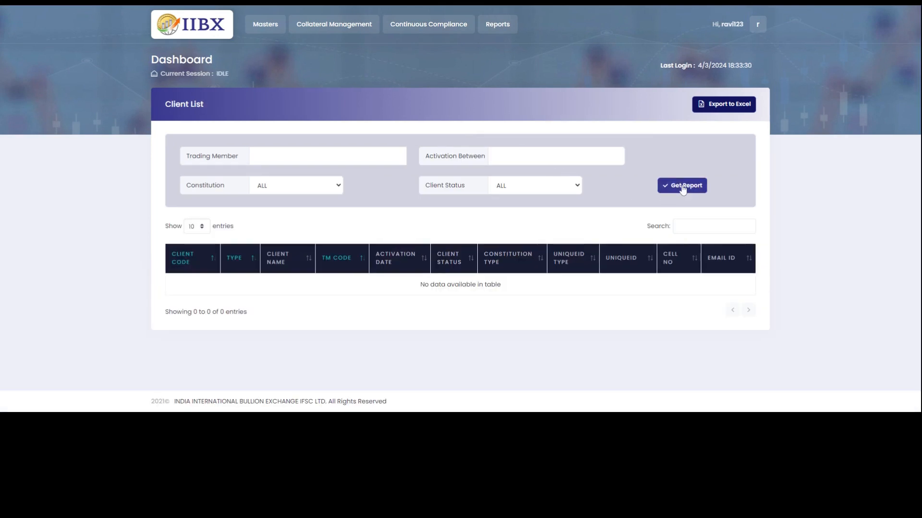
{"action": "left_click", "coordinate": [683, 188]}
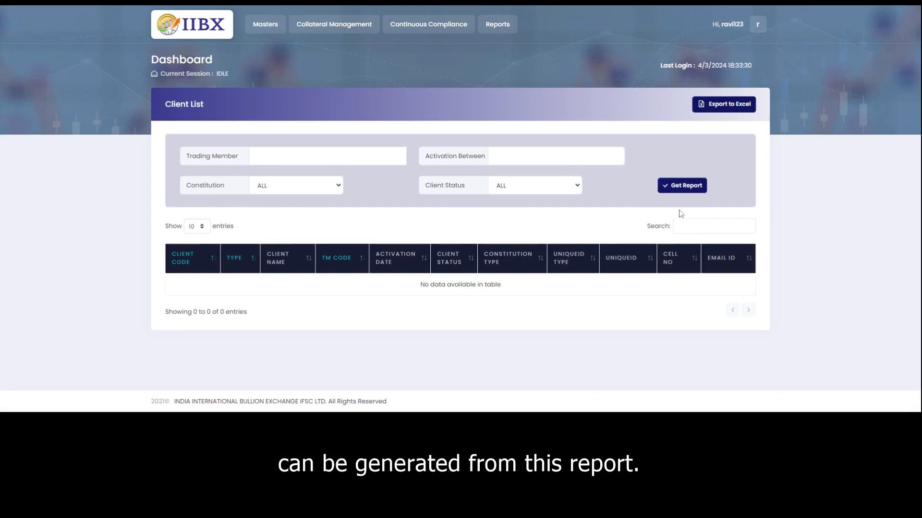
Open the 2024 Holiday List and scroll to holidays such as Good Friday and Republic Day.
{"action": "left_click", "coordinate": [497, 29]}
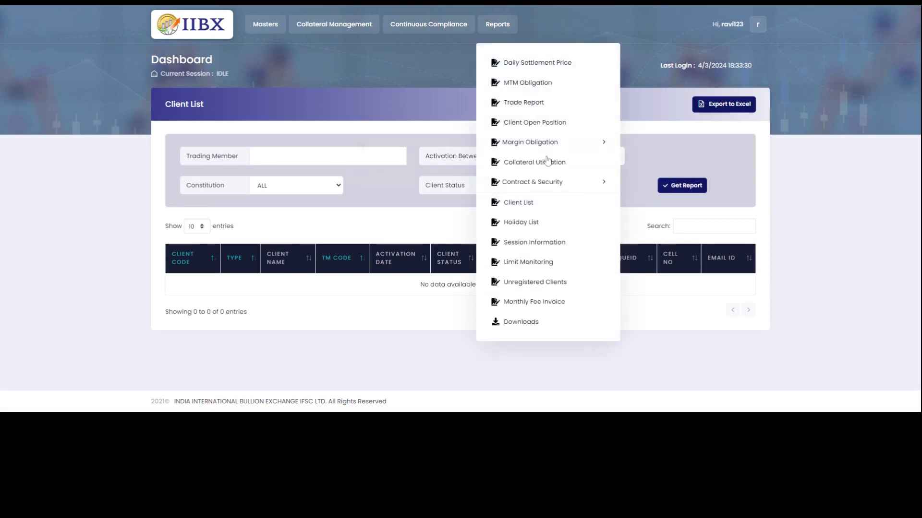
{"action": "left_click", "coordinate": [528, 226]}
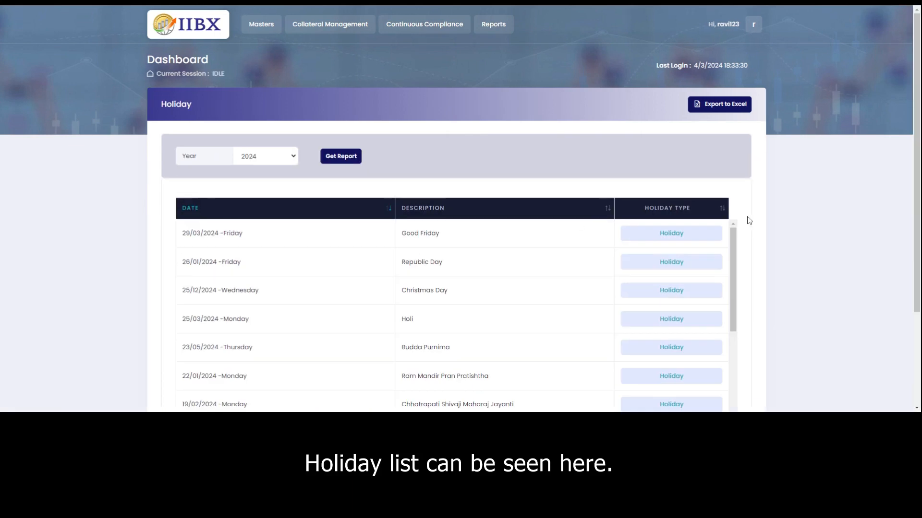
{"action": "left_click_drag", "start_coordinate": [733, 240], "coordinate": [724, 199]}
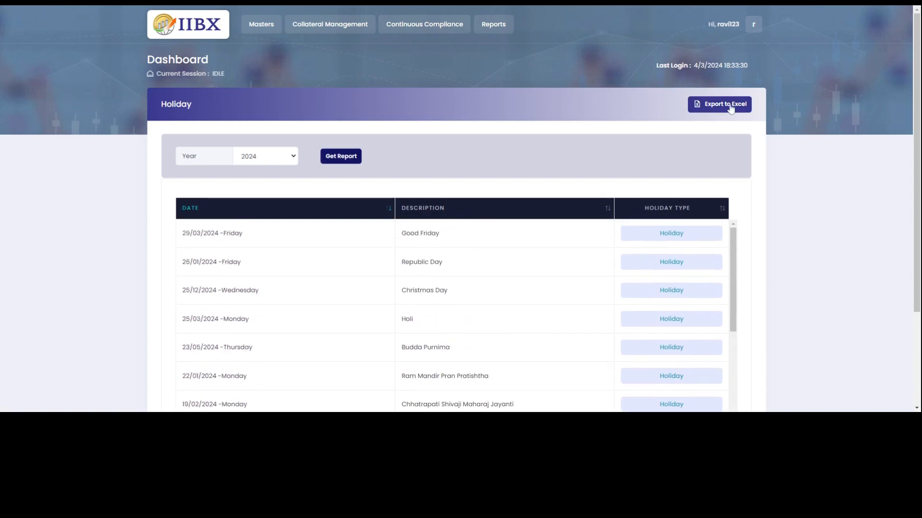
{"action": "left_click", "coordinate": [502, 27]}
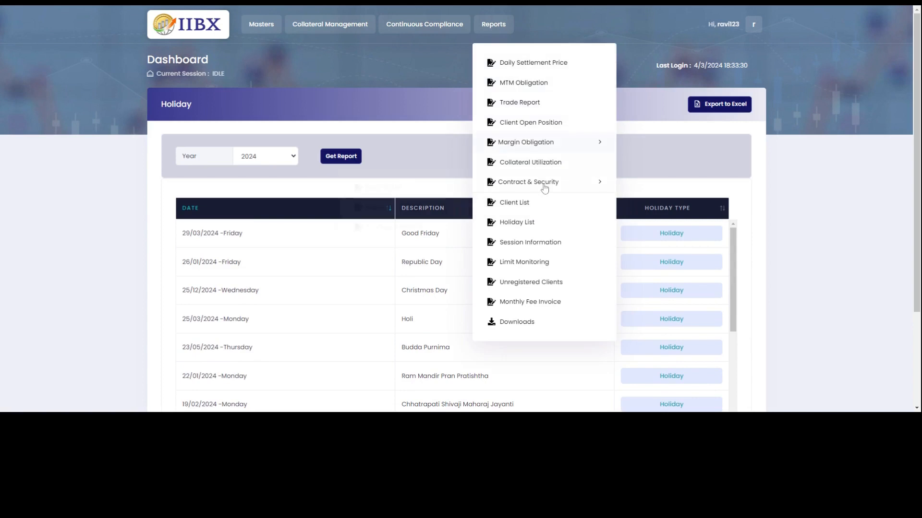
Show Session Information, with all six sessions from 08:00 to 17:43 marked Completed.
{"action": "left_click", "coordinate": [539, 248]}
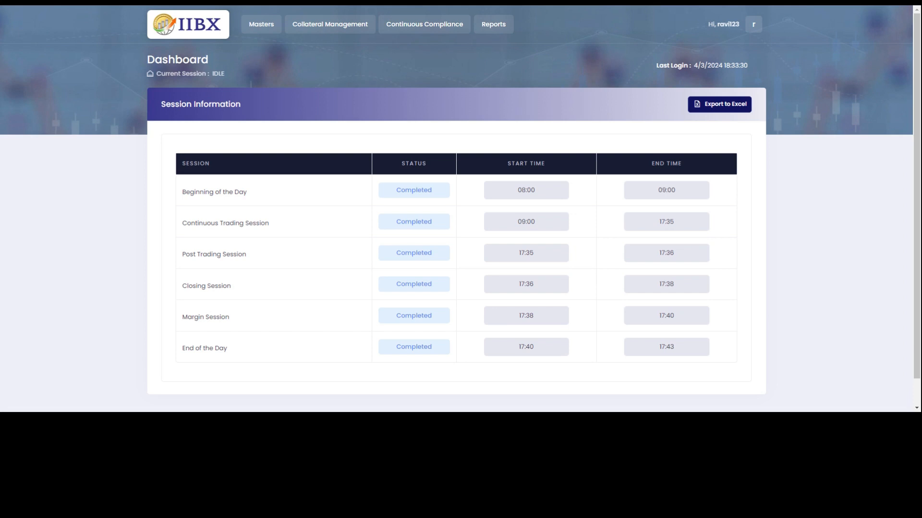
Open the live Limit Monitoring panel, which shows no alerts and an idle session.
{"action": "left_click", "coordinate": [504, 28]}
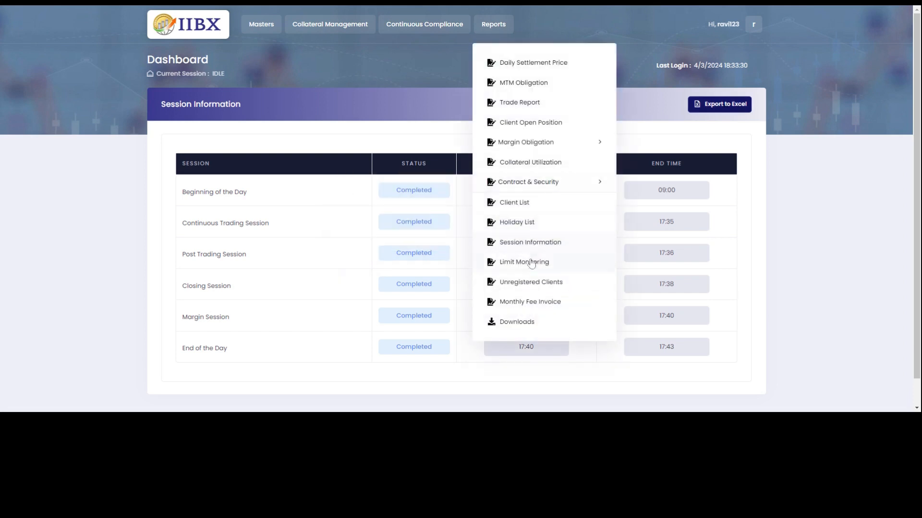
{"action": "left_click", "coordinate": [531, 269]}
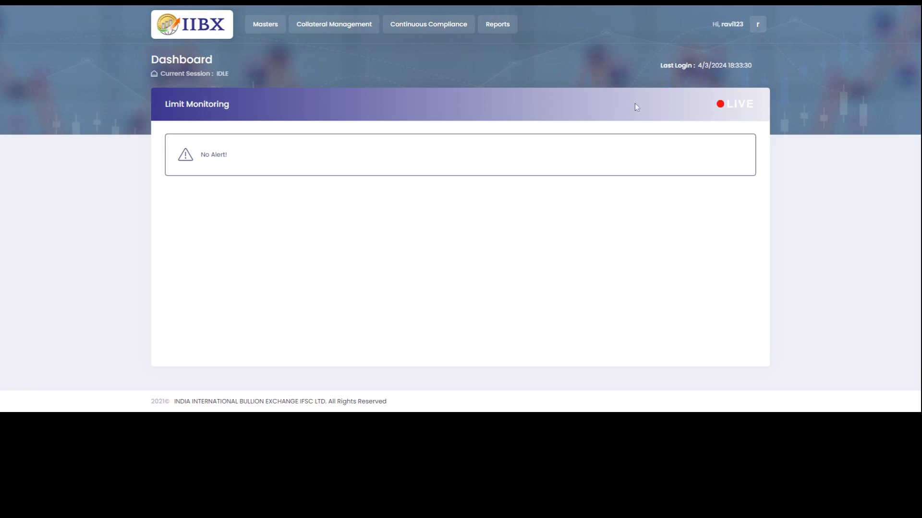
Generate the Unregistered Clients report.
{"action": "left_click", "coordinate": [498, 27]}
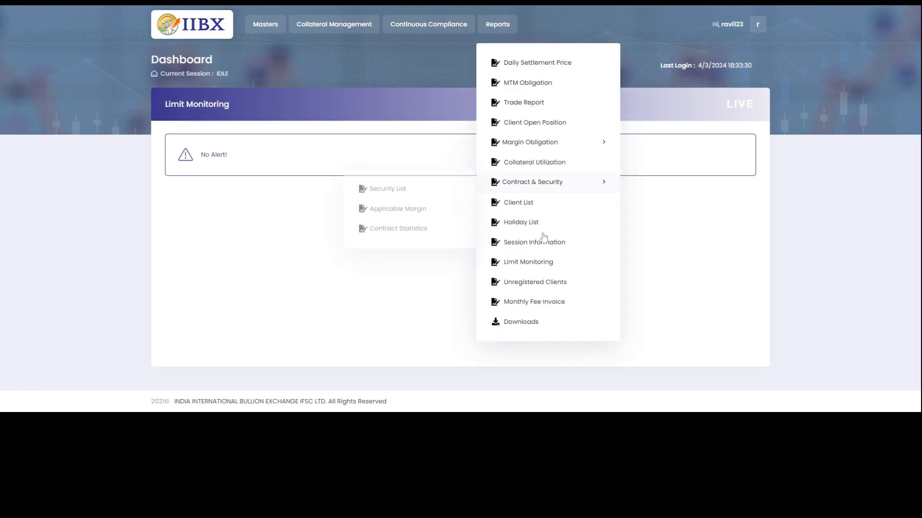
{"action": "left_click", "coordinate": [525, 284]}
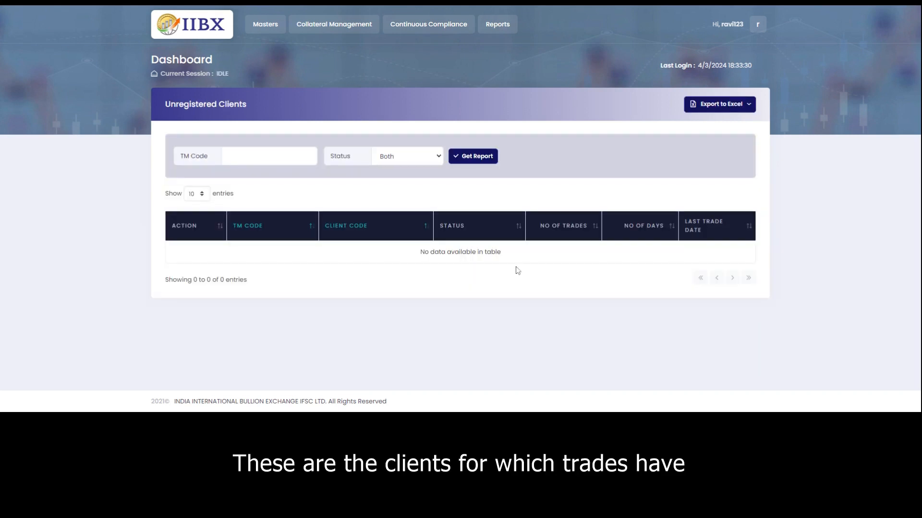
{"action": "left_click", "coordinate": [486, 160]}
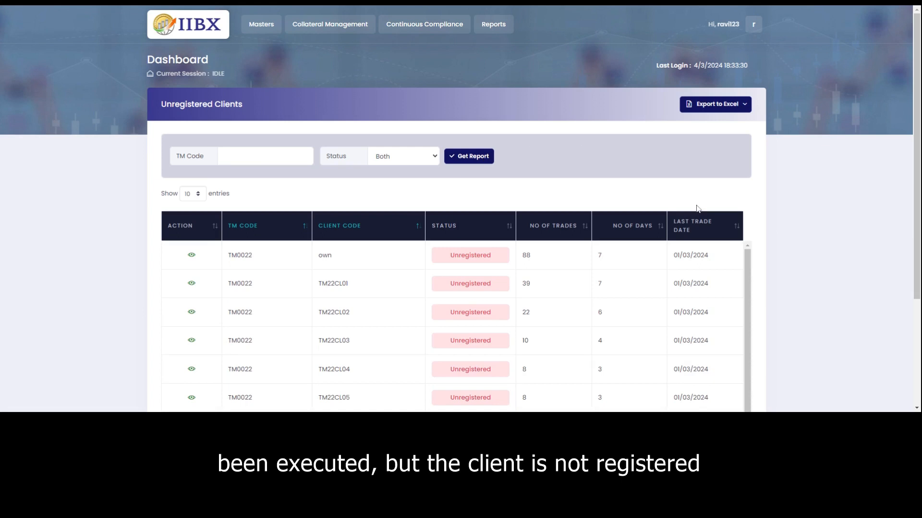
Scroll through the 18 unregistered TM0022 client entries with trade counts and last trade dates.
{"action": "scroll", "coordinate": [750, 265], "scroll_direction": "down", "scroll_amount": 1}
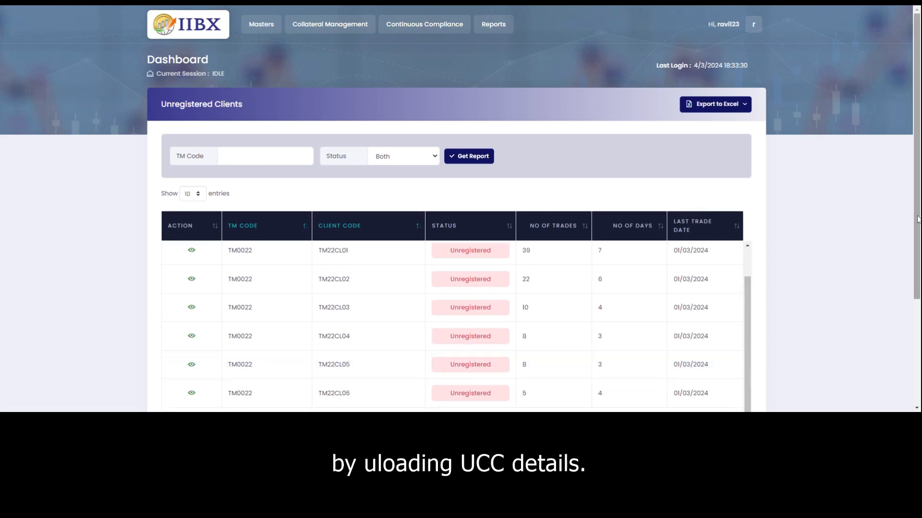
{"action": "left_click_drag", "start_coordinate": [916, 218], "coordinate": [898, 348]}
{"action": "scroll", "coordinate": [898, 348], "scroll_direction": "up", "scroll_amount": 3}
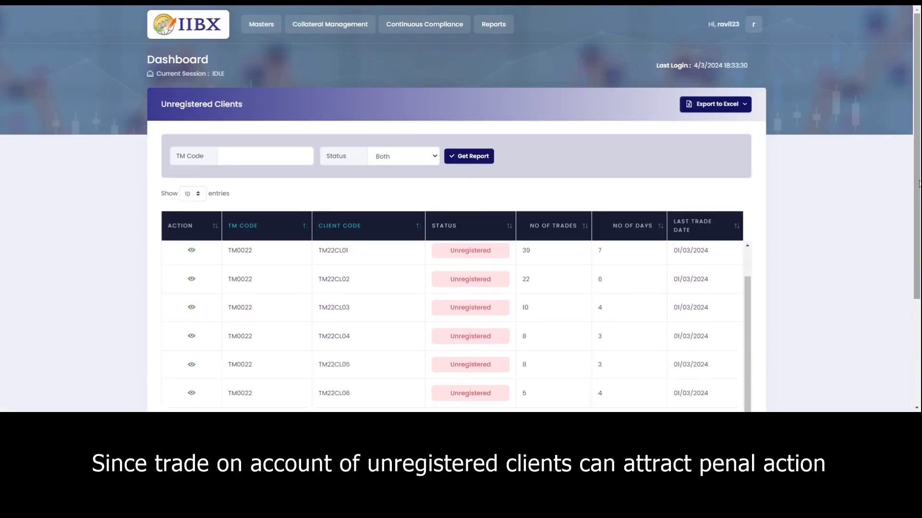
{"action": "mouse_move", "coordinate": [918, 182]}
{"action": "left_mouse_down"}
{"action": "mouse_move", "coordinate": [904, 321]}
{"action": "mouse_move", "coordinate": [917, 169]}
{"action": "left_mouse_up"}
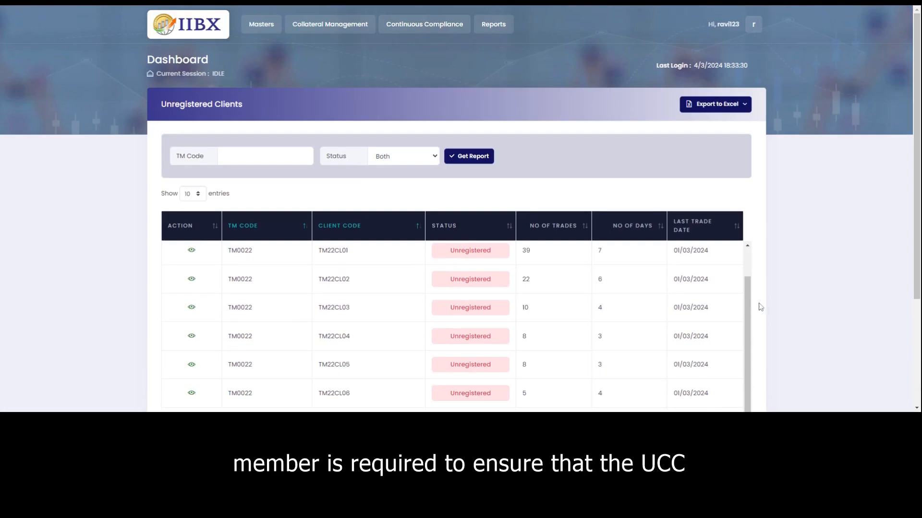
{"action": "left_click_drag", "start_coordinate": [745, 309], "coordinate": [754, 240]}
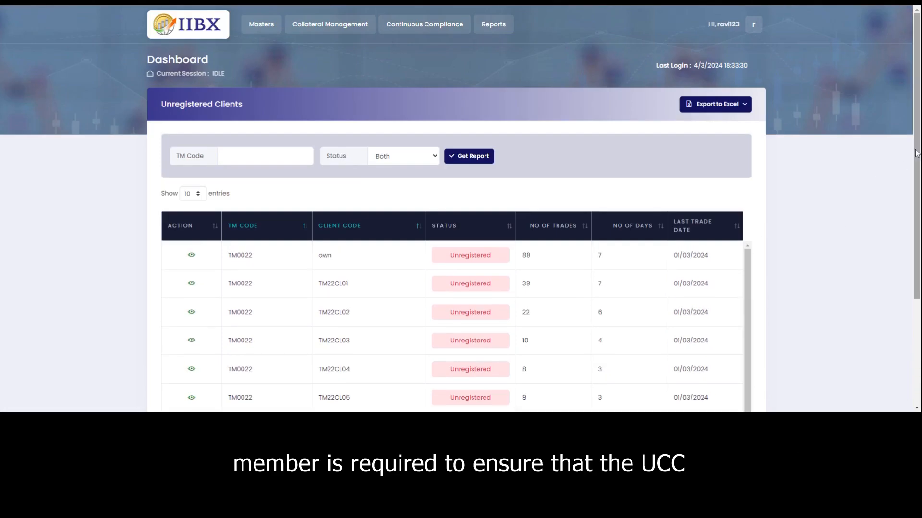
{"action": "scroll", "coordinate": [917, 152], "scroll_direction": "down", "scroll_amount": 3}
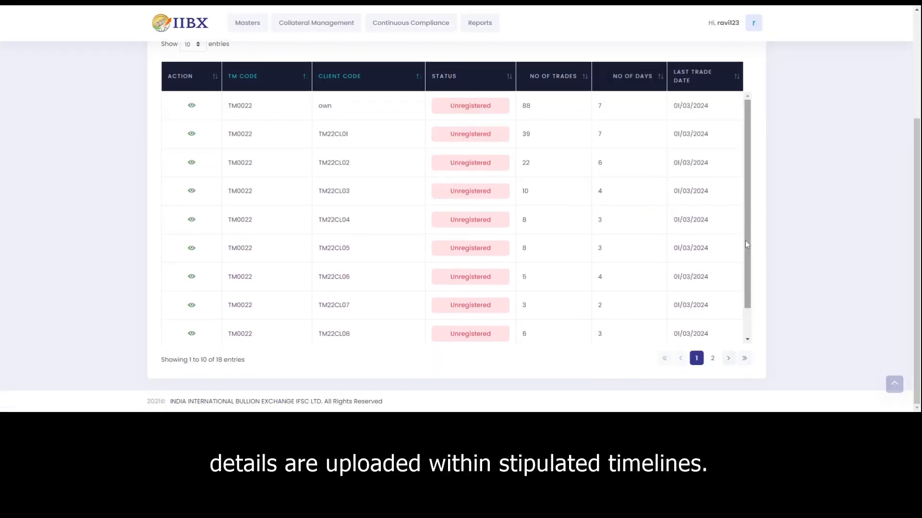
{"action": "left_click_drag", "start_coordinate": [747, 242], "coordinate": [747, 315]}
{"action": "scroll", "coordinate": [919, 267], "scroll_direction": "up", "scroll_amount": 3}
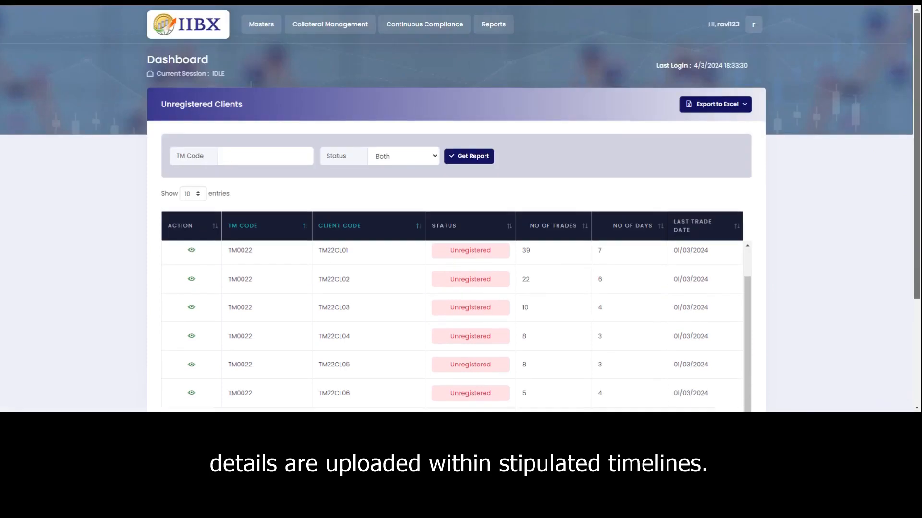
Open the Monthly Fee Invoice report, whose invoice table is empty.
{"action": "left_click", "coordinate": [492, 29]}
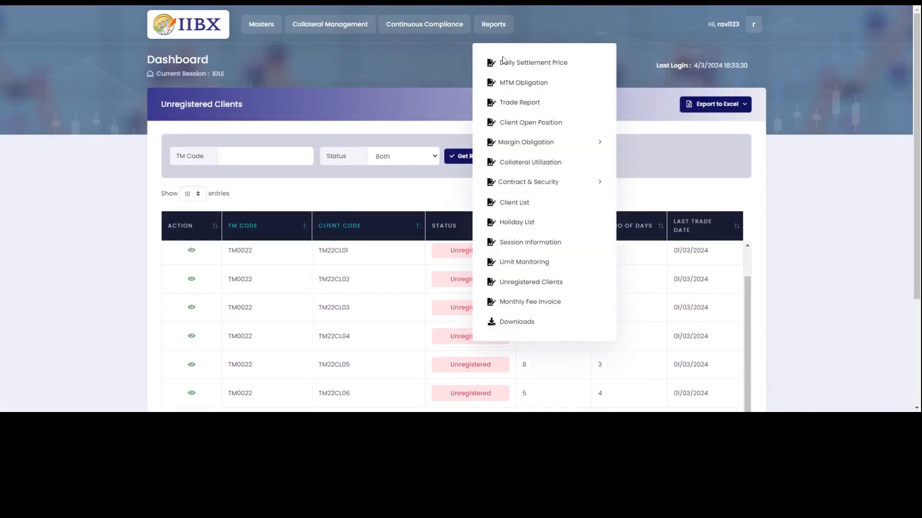
{"action": "left_click", "coordinate": [540, 305]}
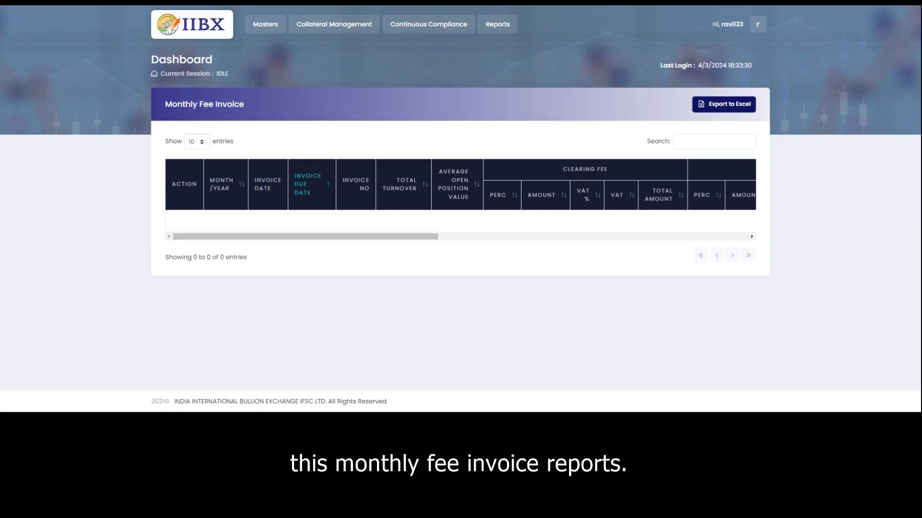
{"action": "left_click", "coordinate": [490, 23]}
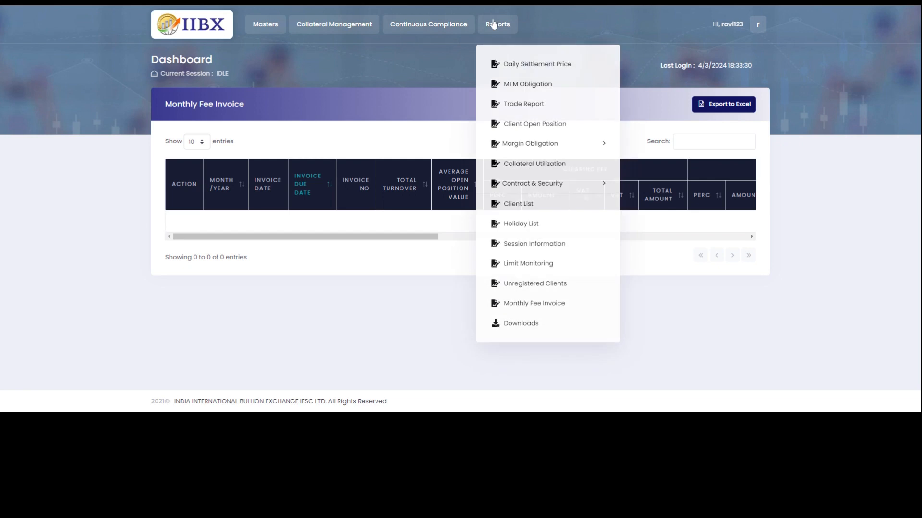
Download all reports for trade date 04/03/2024 from the Downloads page.
{"action": "left_click", "coordinate": [522, 323]}
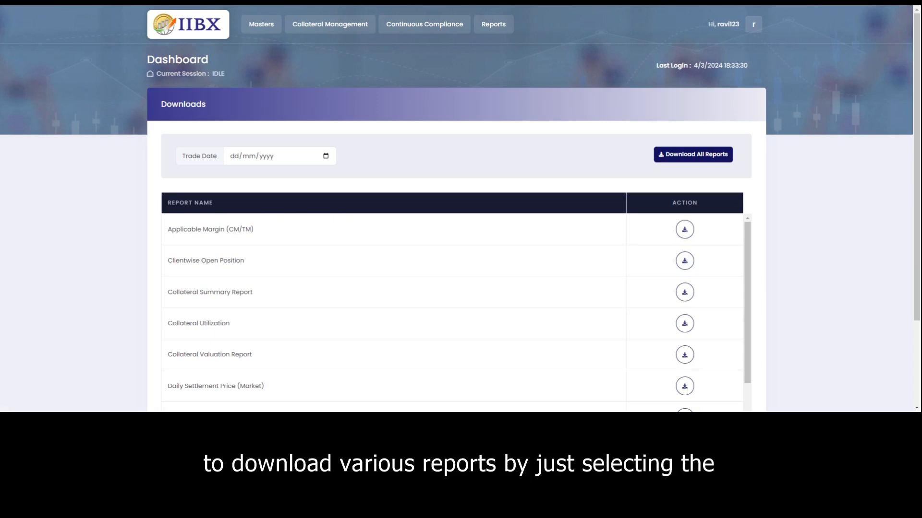
{"action": "left_click", "coordinate": [282, 160]}
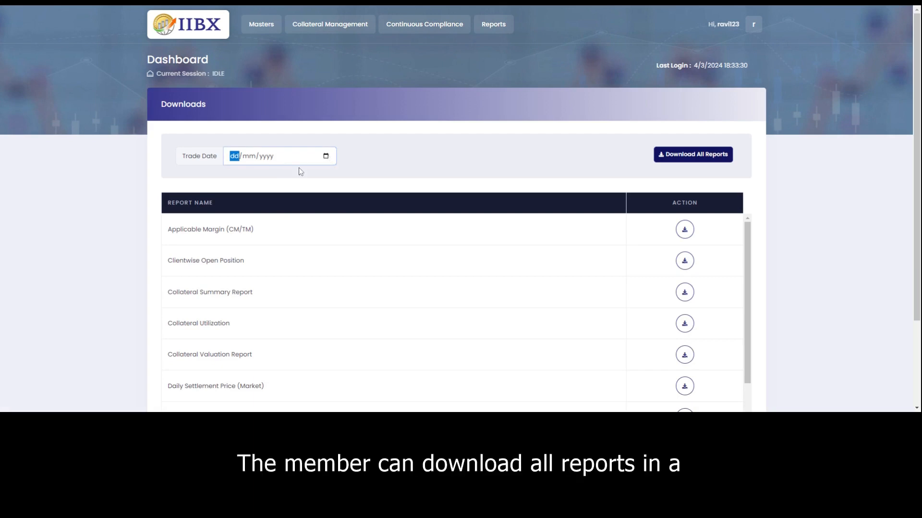
{"action": "type", "text": "04032024"}
{"action": "left_click", "coordinate": [683, 157]}
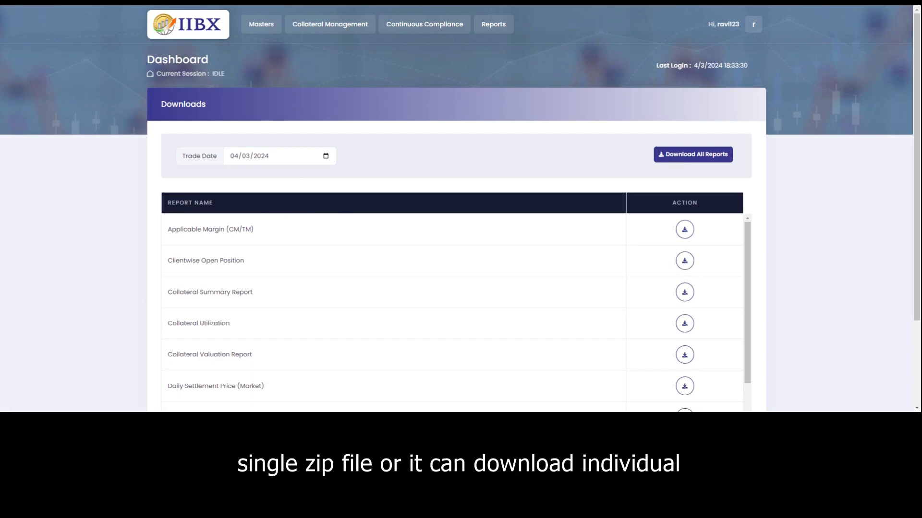
{"action": "left_click_drag", "start_coordinate": [746, 229], "coordinate": [745, 296]}
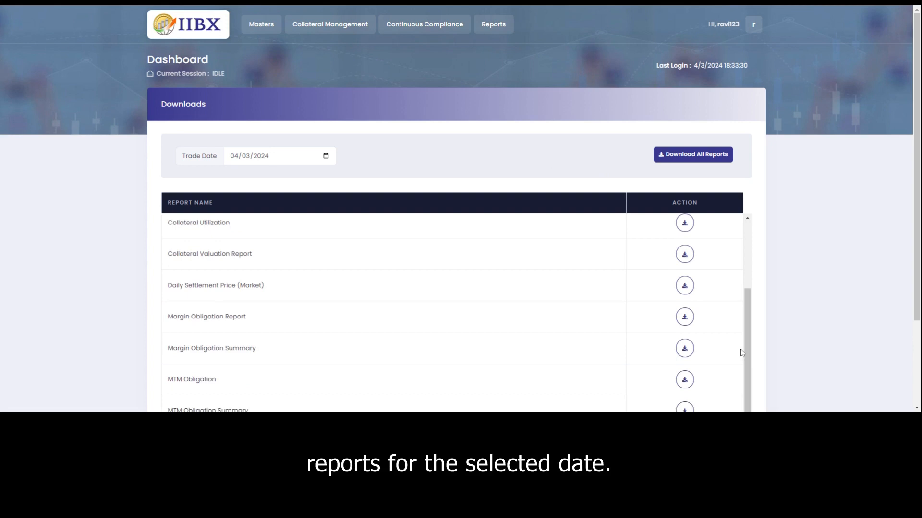
Log out of the portal to the Clearing Operations sign-in page.
{"action": "left_click", "coordinate": [488, 26]}
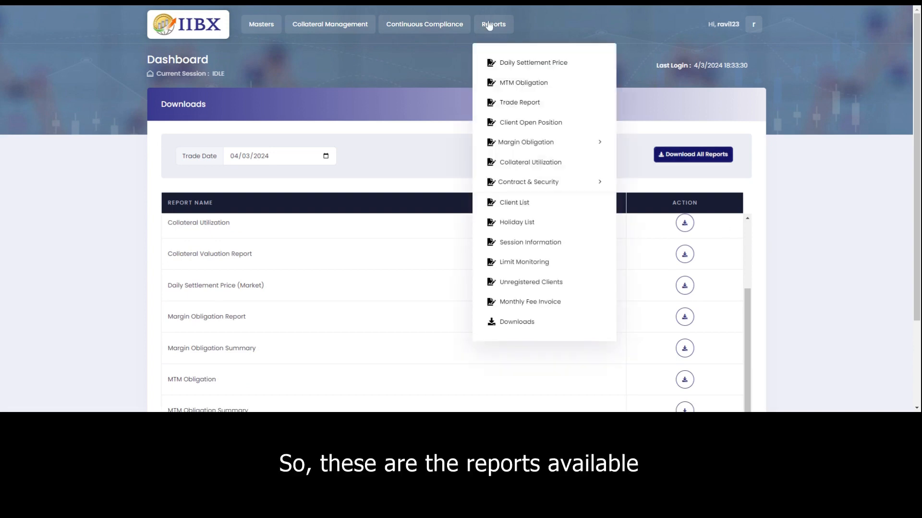
{"action": "left_click", "coordinate": [542, 20]}
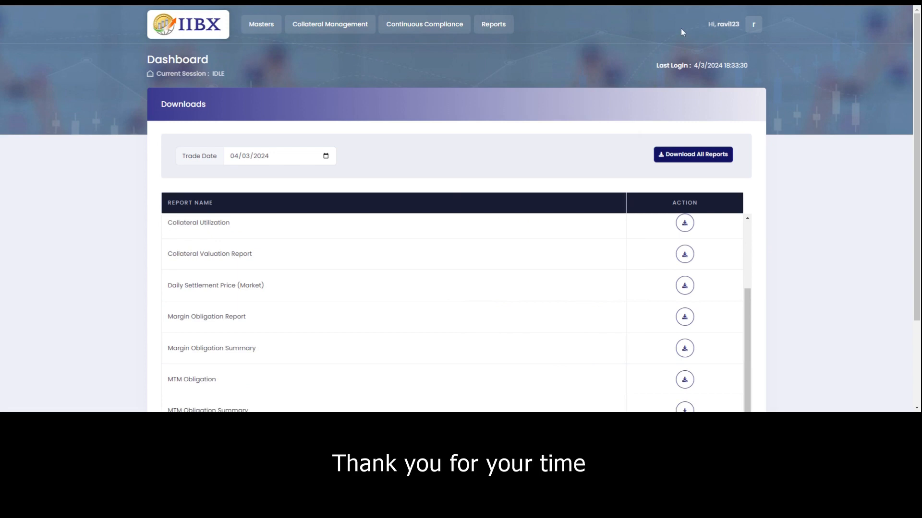
{"action": "left_click", "coordinate": [753, 24]}
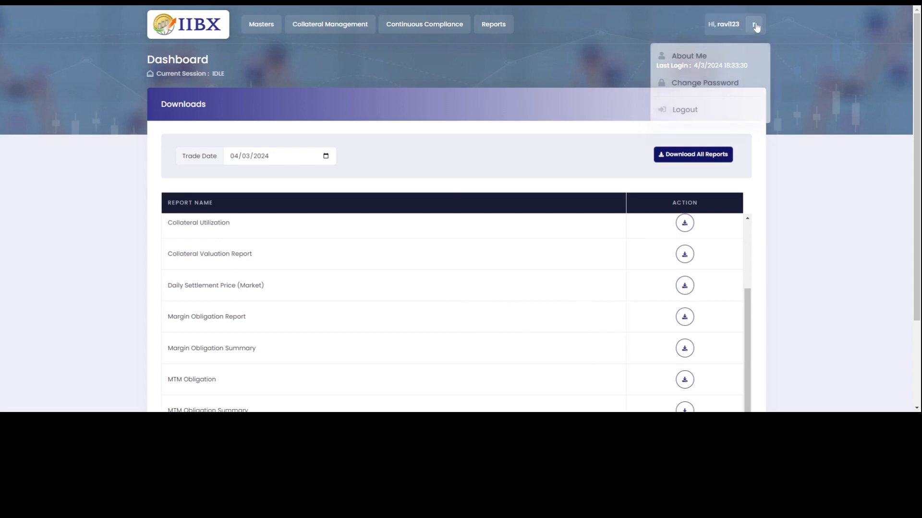
{"action": "left_click", "coordinate": [685, 110]}
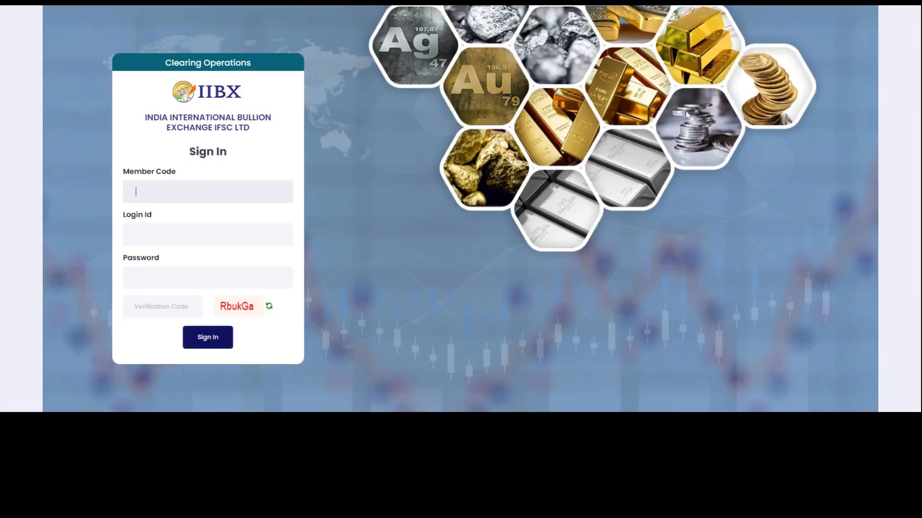